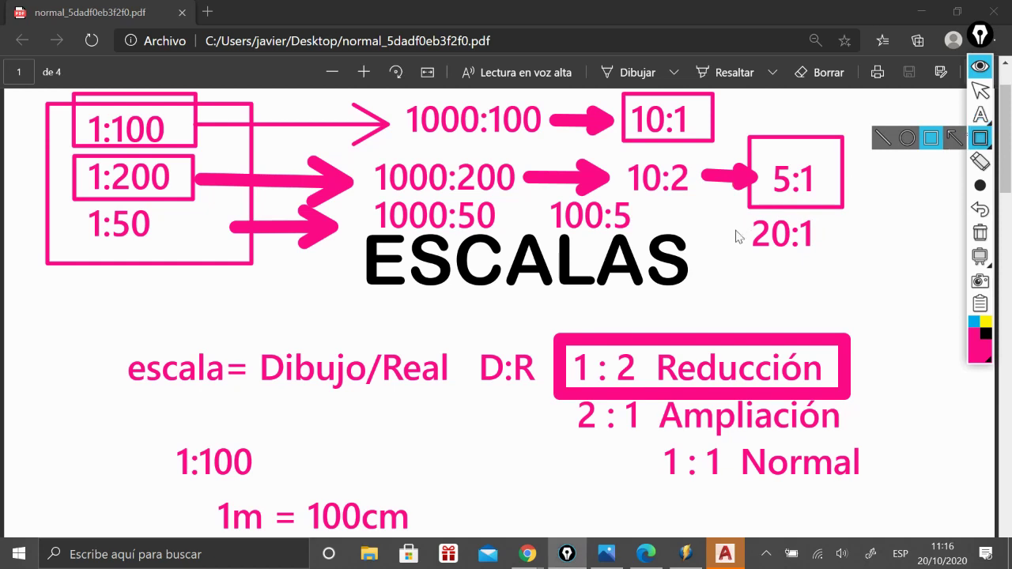
# Frame the scales 20:1 and 1:50 with thin pink rectangles
pyautogui.click(981, 185)
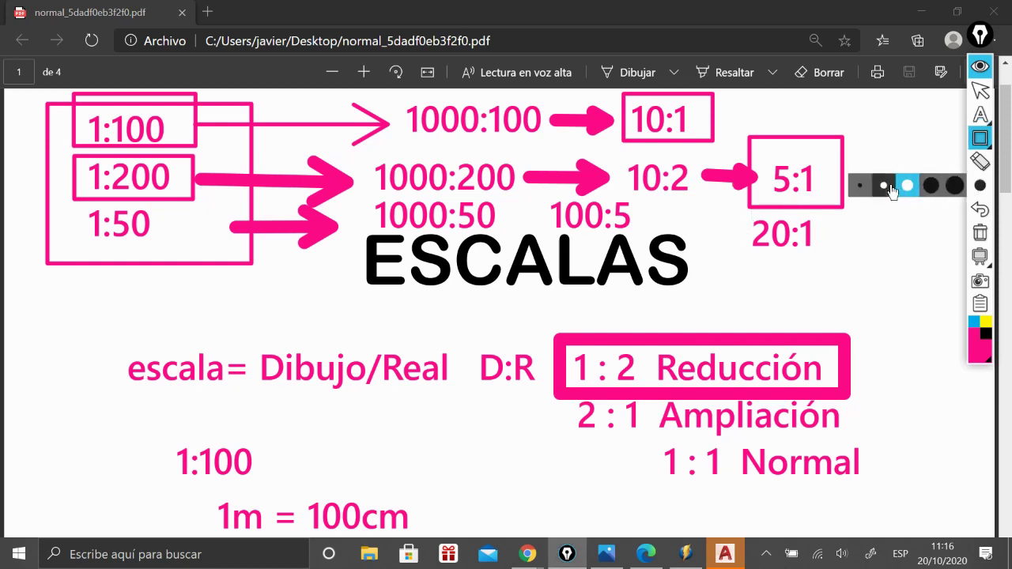
pyautogui.click(861, 185)
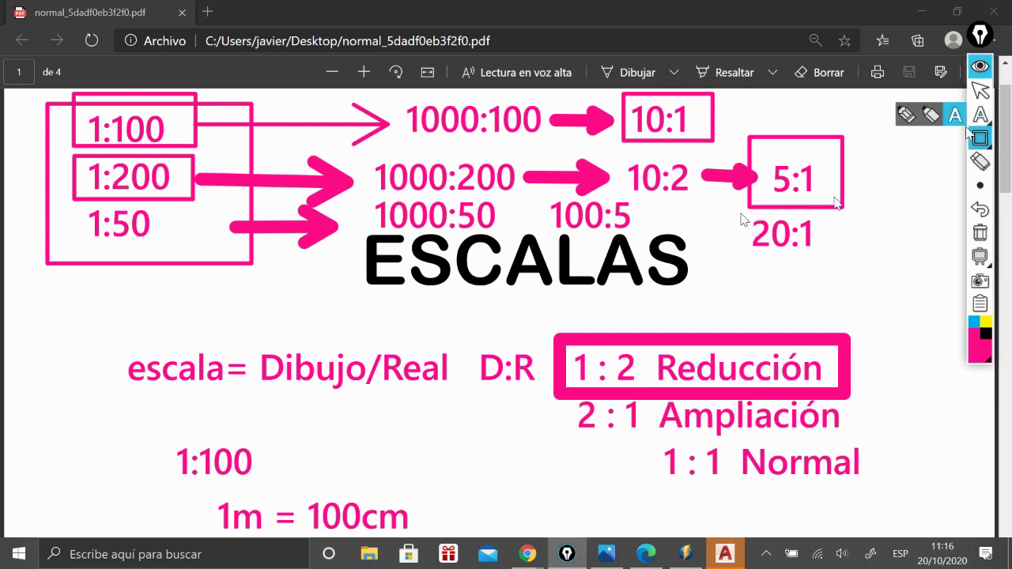
pyautogui.moveTo(740, 213); pyautogui.dragTo(849, 258)
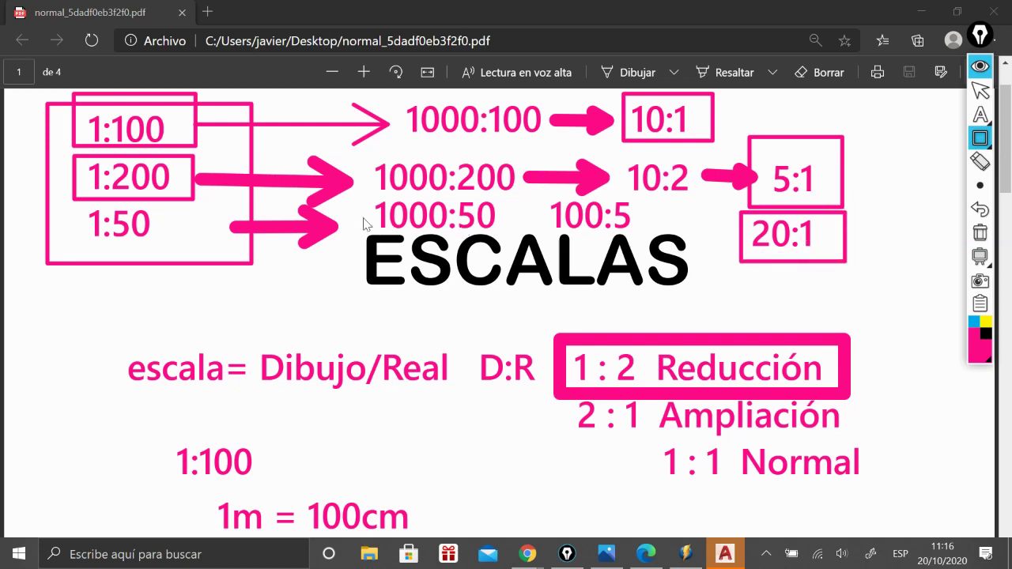
pyautogui.moveTo(70, 203)
pyautogui.mouseDown()
pyautogui.moveTo(176, 257)
pyautogui.moveTo(167, 251)
pyautogui.mouseUp()
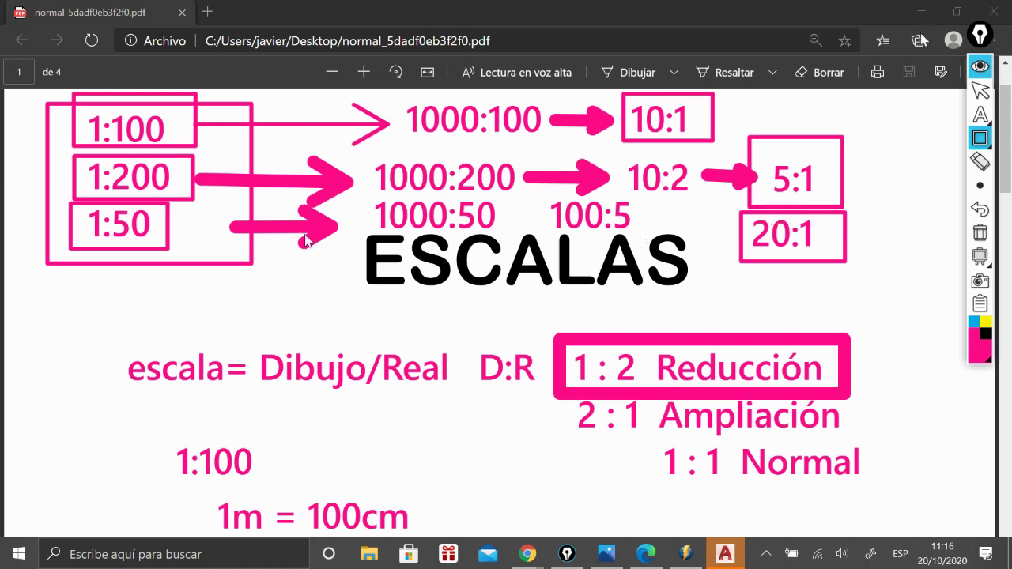
# Clear all on-screen annotations from the ESCALAS page and switch to AutoCAD
pyautogui.click(979, 232)
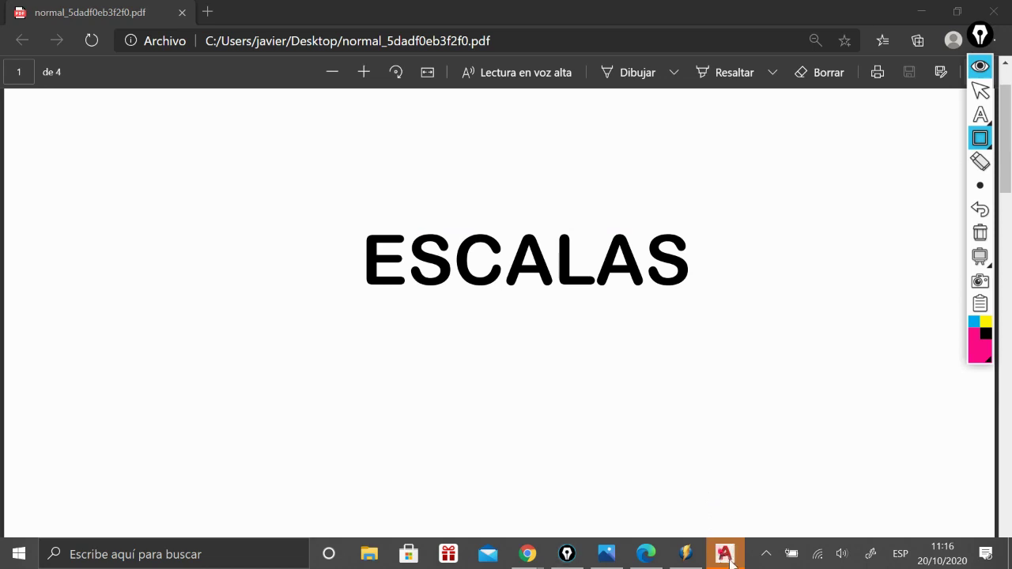
pyautogui.click(980, 90)
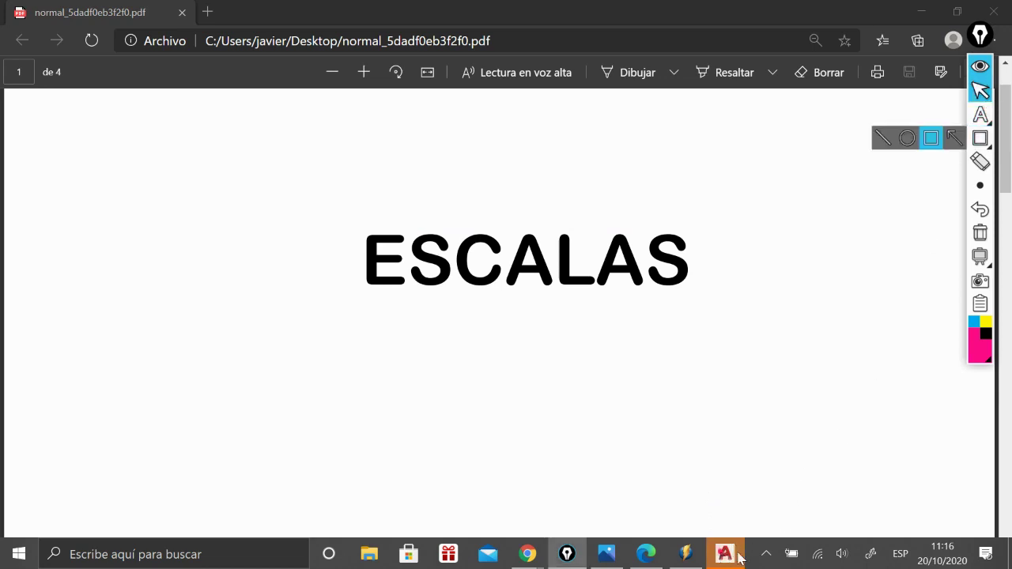
pyautogui.click(725, 553)
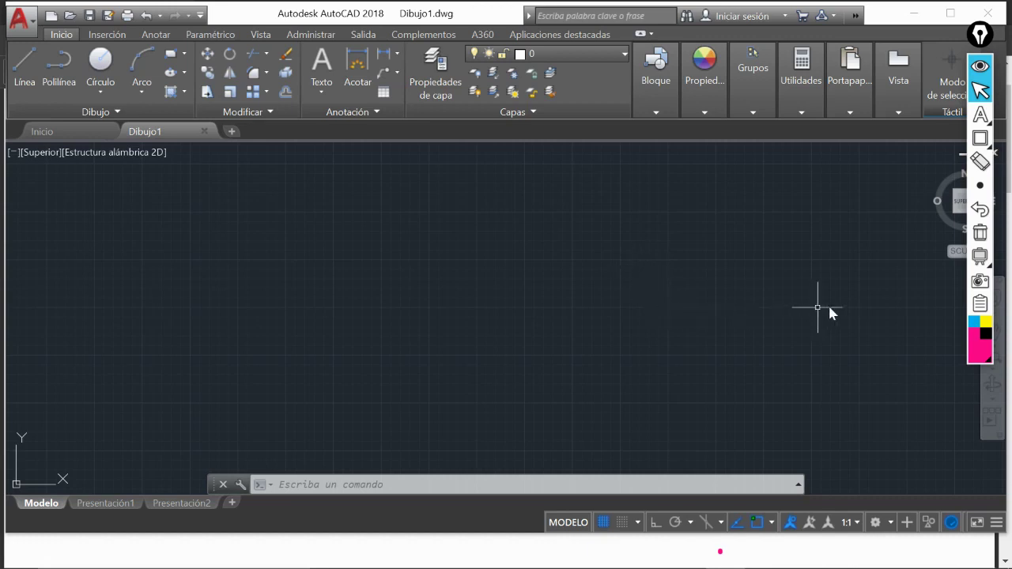
# Draw a pink rectangle around the 1:1 annotation scale setting, replacing the overly wide first frame
pyautogui.click(980, 137)
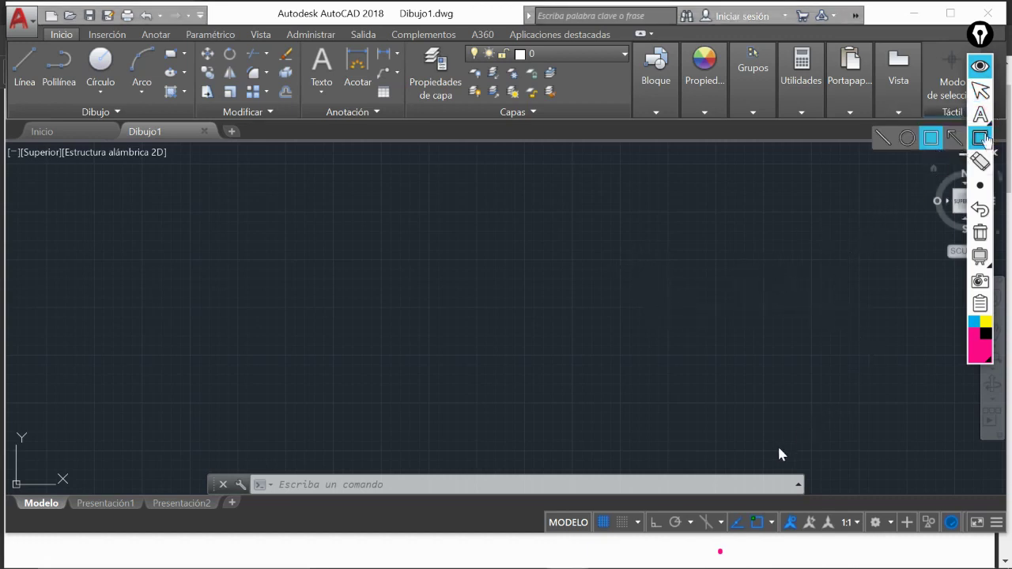
pyautogui.moveTo(748, 499)
pyautogui.mouseDown()
pyautogui.moveTo(783, 512)
pyautogui.moveTo(814, 502)
pyautogui.moveTo(788, 496)
pyautogui.moveTo(865, 539)
pyautogui.mouseUp()
pyautogui.click(982, 211)
pyautogui.moveTo(988, 127)
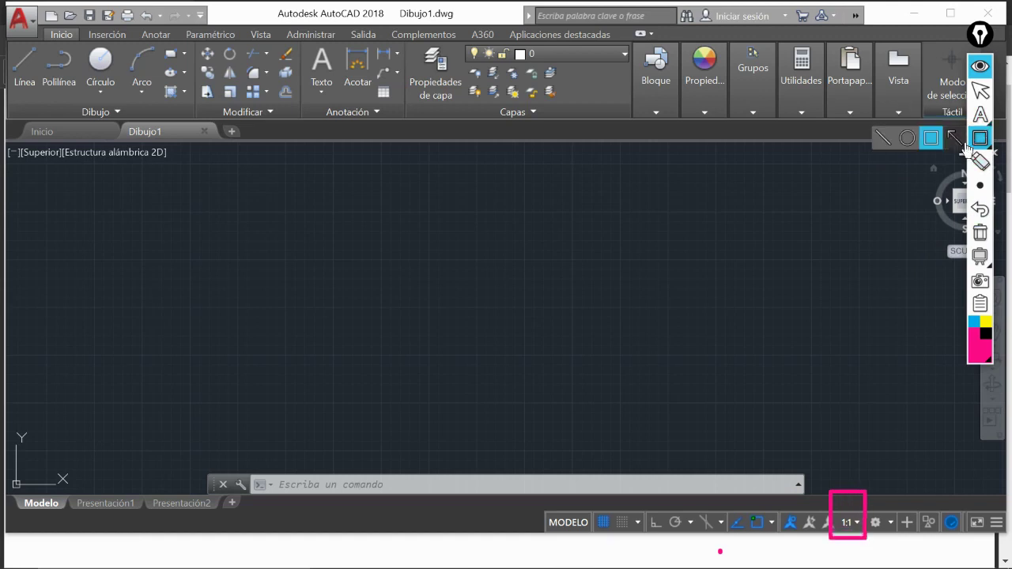
# Draw an arrow pointing at the framed 1:1 annotation scale and undo it
pyautogui.click(956, 139)
pyautogui.moveTo(803, 445); pyautogui.dragTo(838, 478)
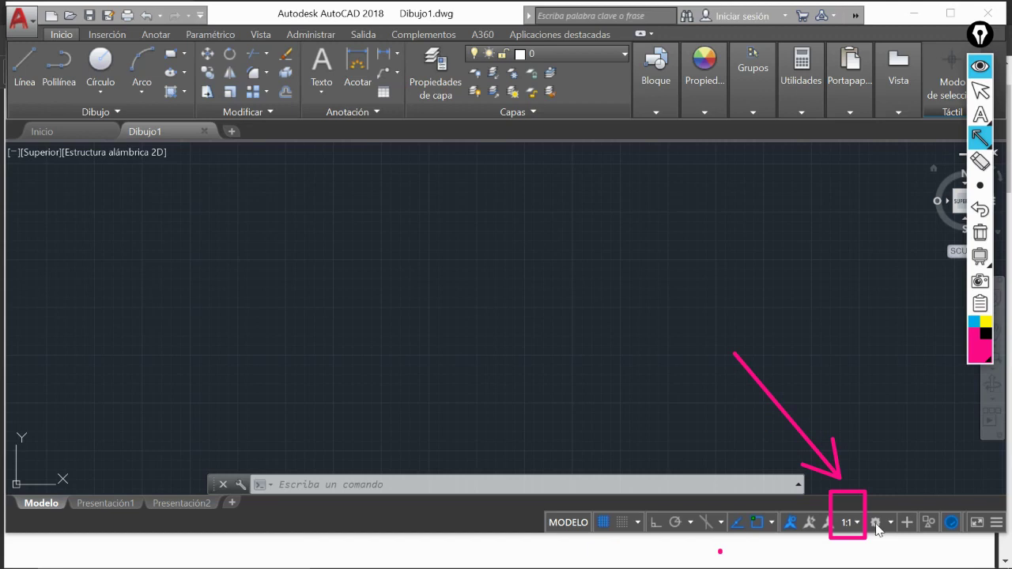
pyautogui.click(983, 211)
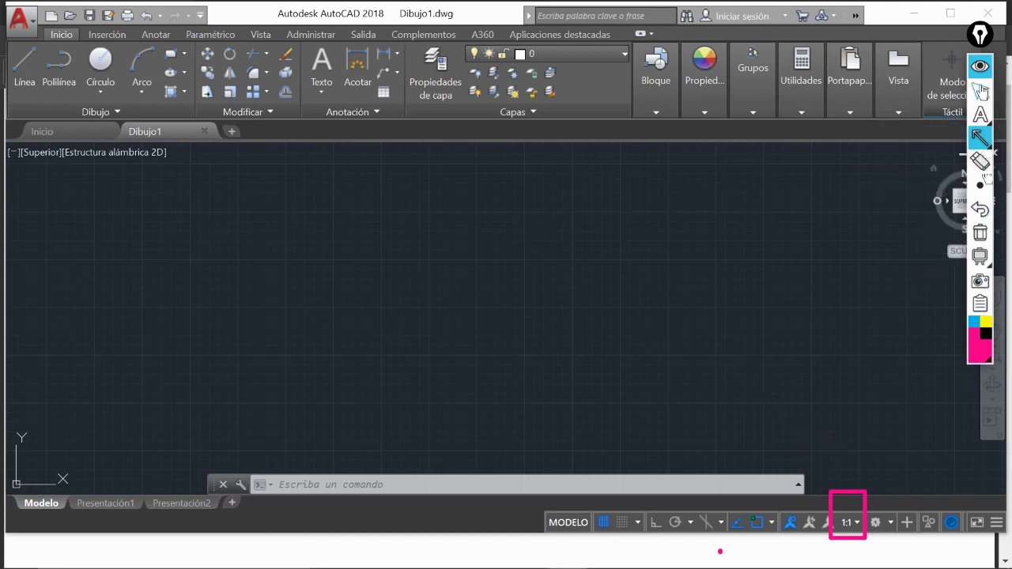
# Show the list of available annotation scales in the drawing
pyautogui.click(980, 91)
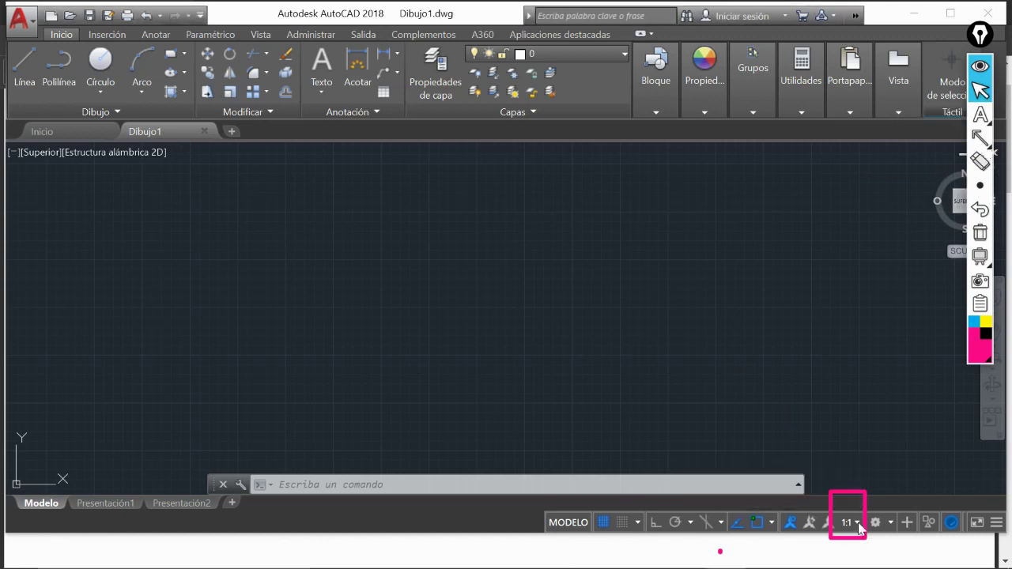
pyautogui.click(858, 524)
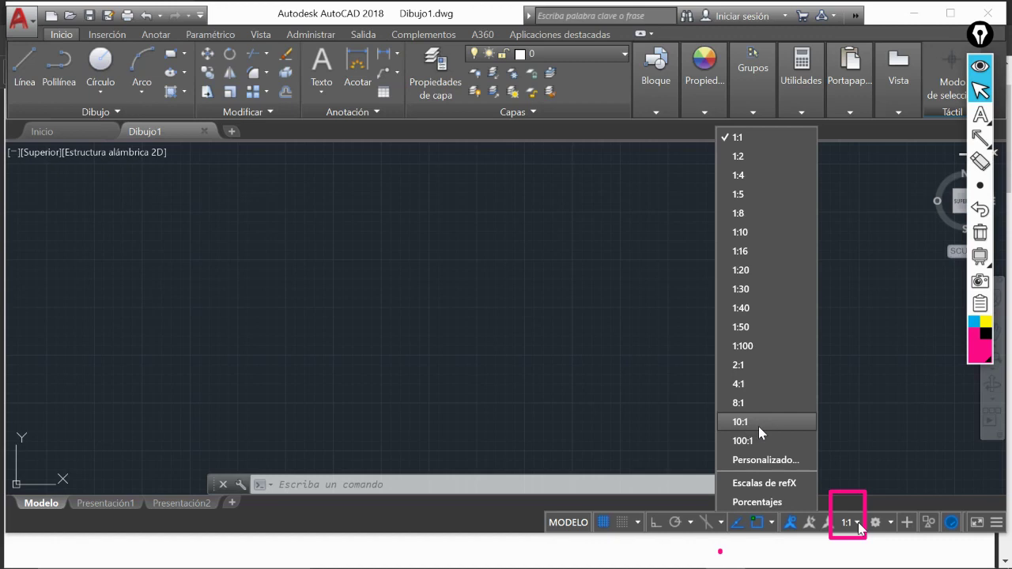
# Write the text annotation "1:100 Autocad: 10:1" over the drawing area with a thicker stroke size
pyautogui.moveTo(981, 114)
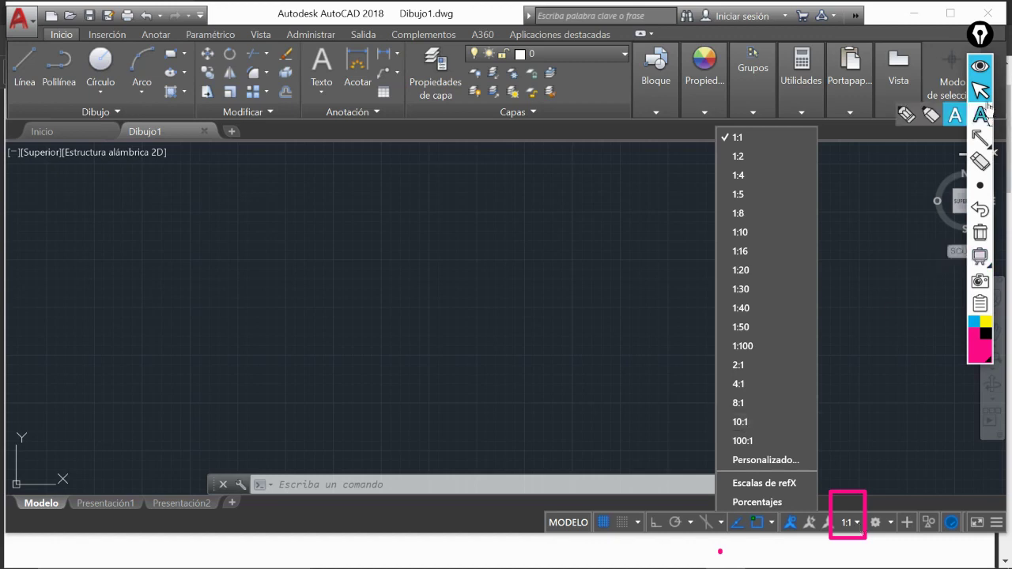
pyautogui.moveTo(980, 188)
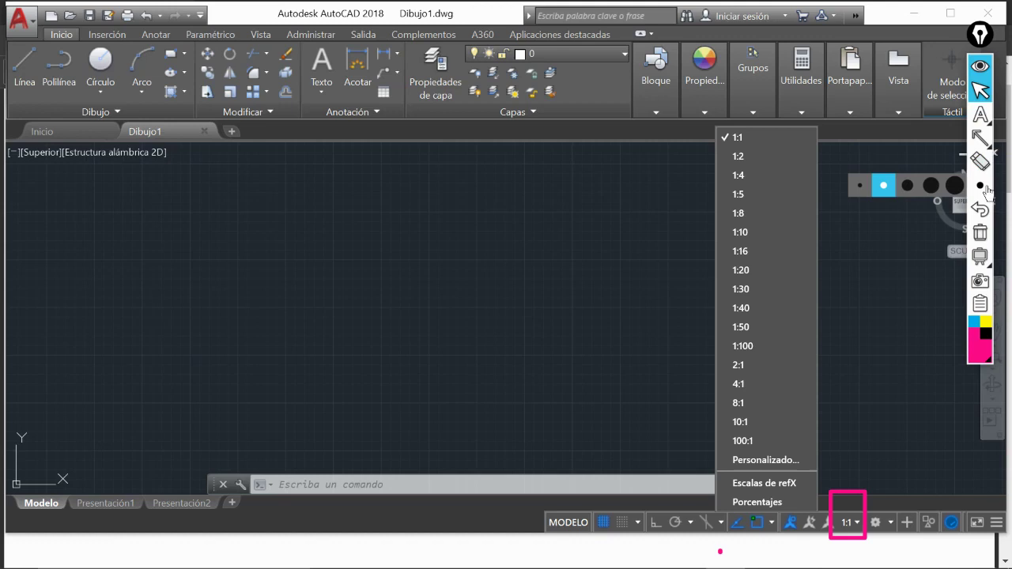
pyautogui.click(907, 188)
pyautogui.moveTo(987, 116)
pyautogui.click(955, 114)
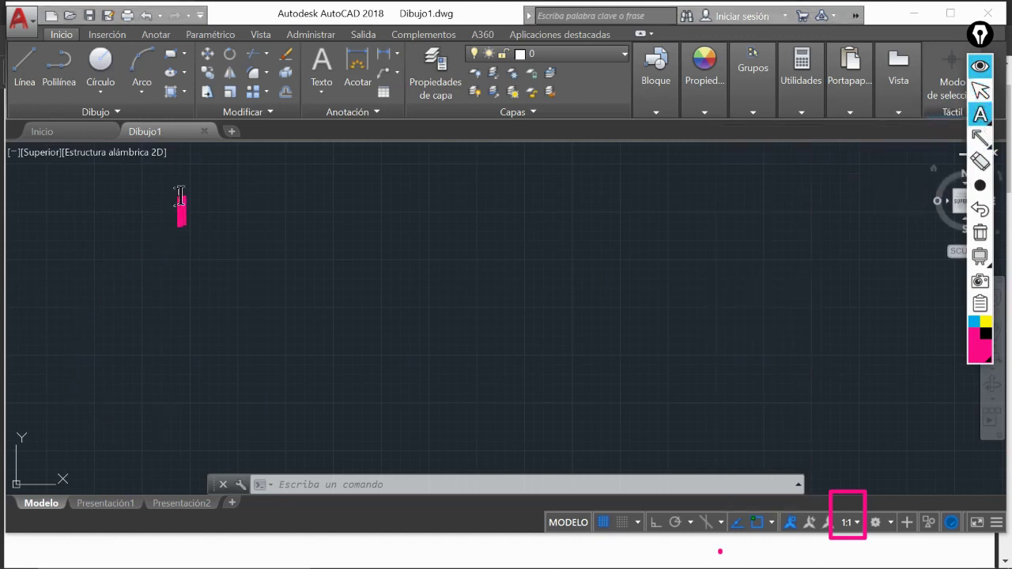
pyautogui.click(181, 198)
pyautogui.write('1:')
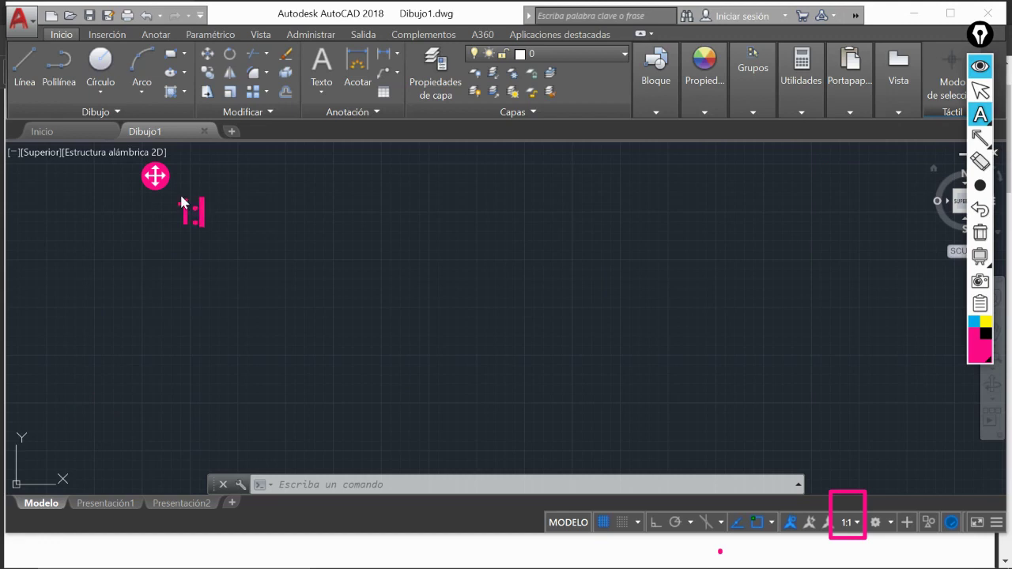
pyautogui.write('100')
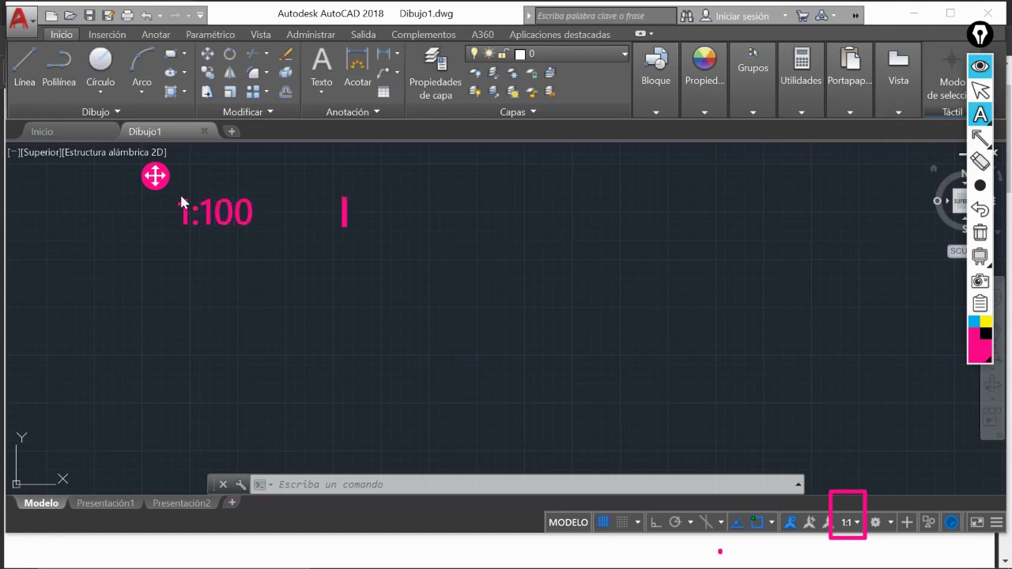
pyautogui.write('         Autocad')
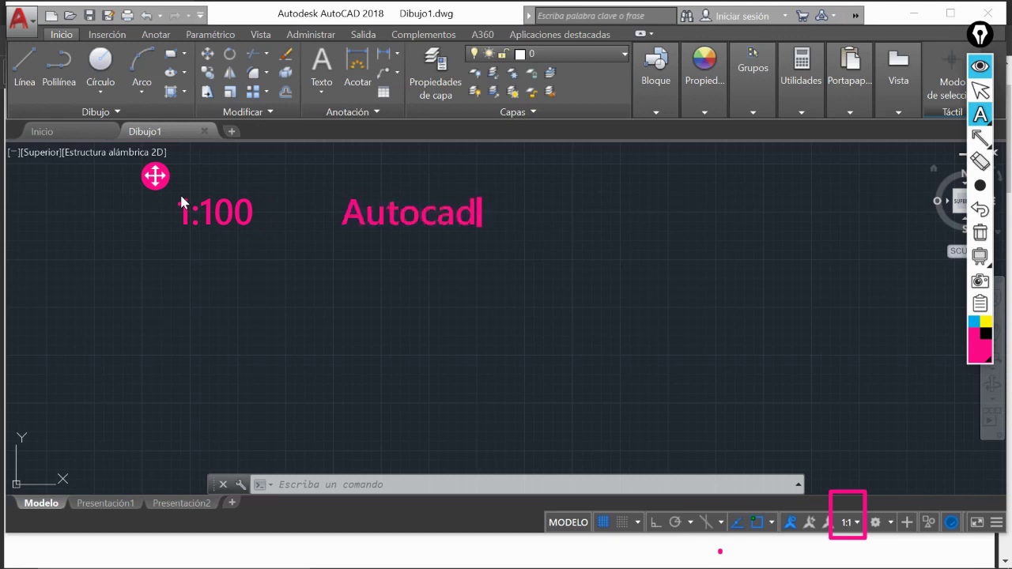
pyautogui.write(': 10:')
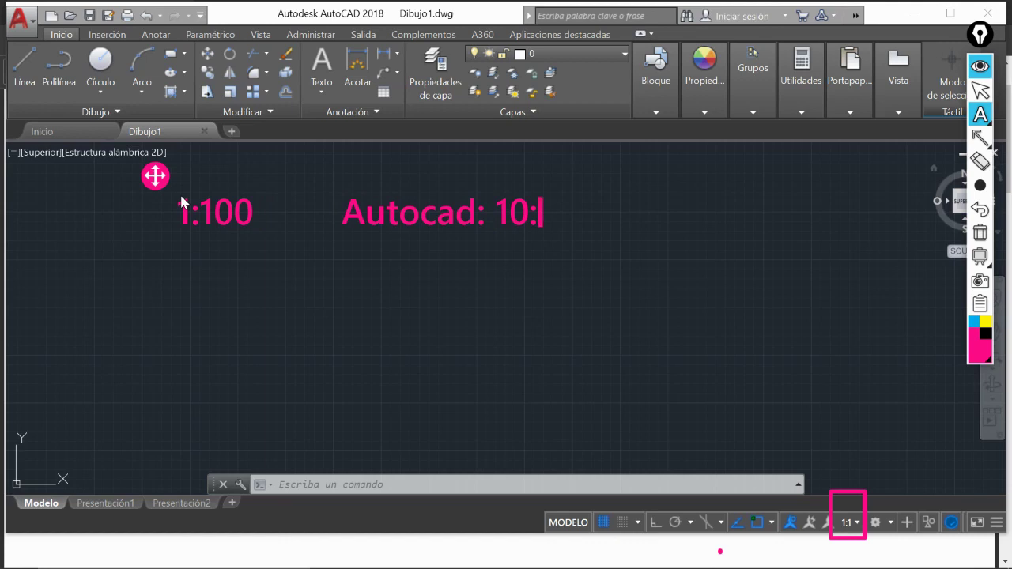
pyautogui.write('1')
pyautogui.press('Return')
# Add a second annotation line reading "1:200 Autocad 5:1", aligned under the first
pyautogui.write('1:')
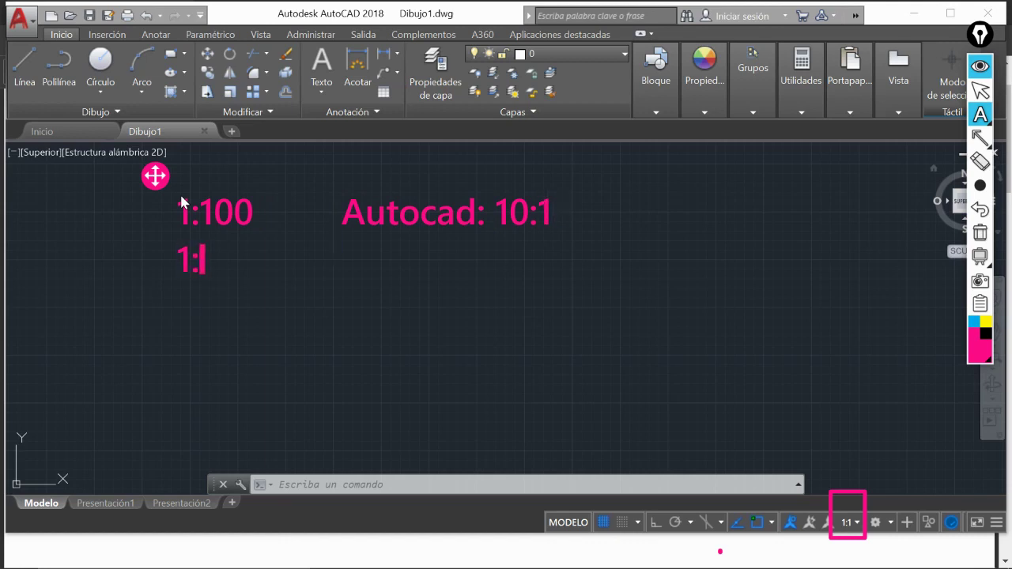
pyautogui.write('200')
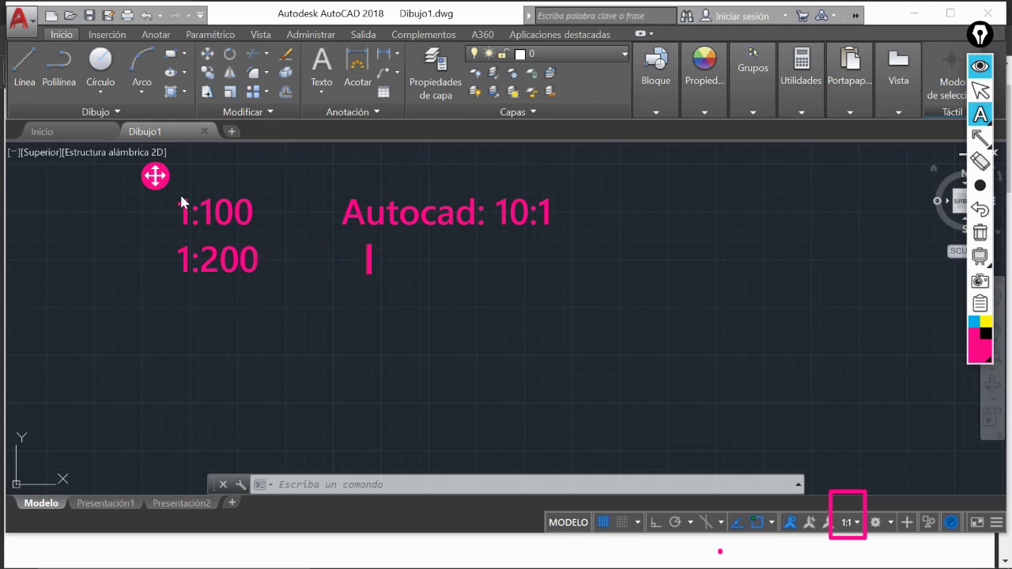
pyautogui.press('BackSpace')
pyautogui.press('BackSpace')
pyautogui.press('BackSpace')
pyautogui.write('A')
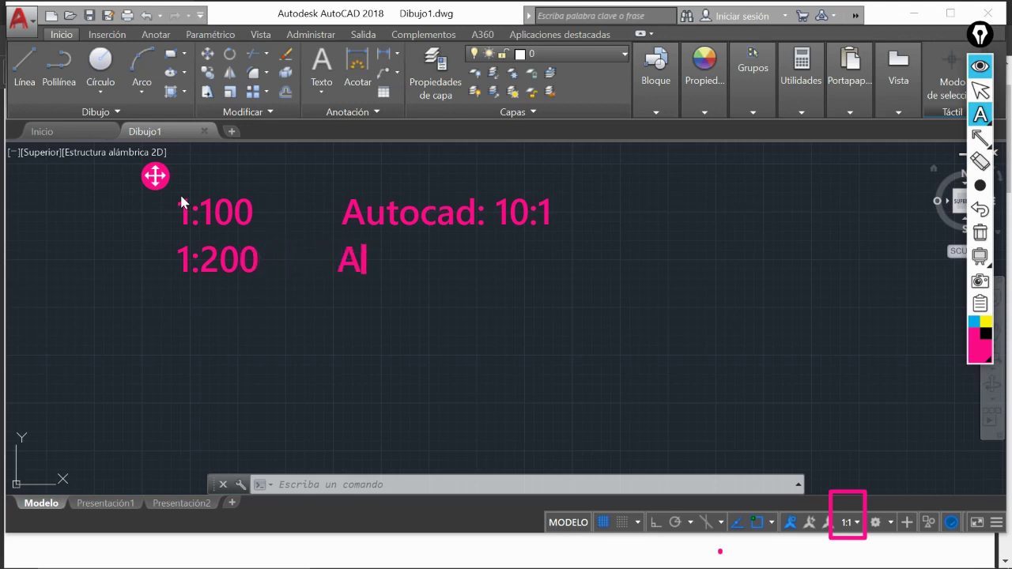
pyautogui.write('utocad')
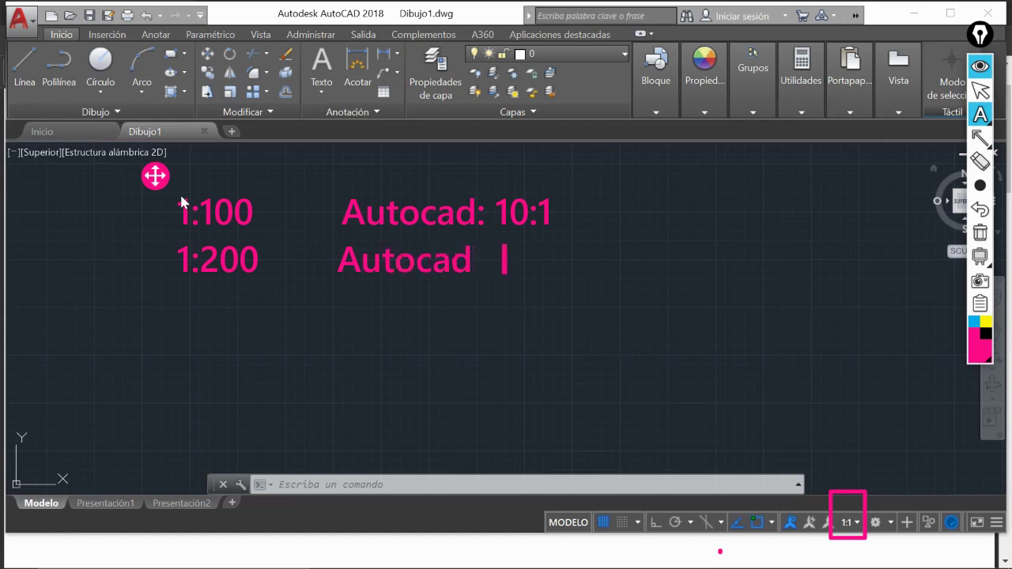
pyautogui.write('   5')
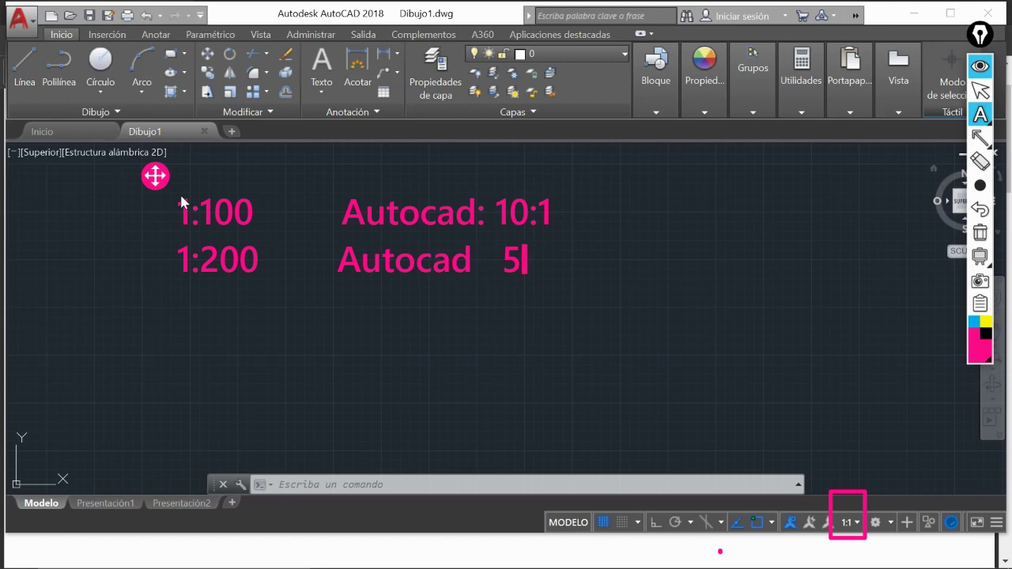
pyautogui.write(':1')
pyautogui.press('Return')
# Add a third annotation line reading "1:50 Autocad 20:1", aligned under the previous ones
pyautogui.write('1')
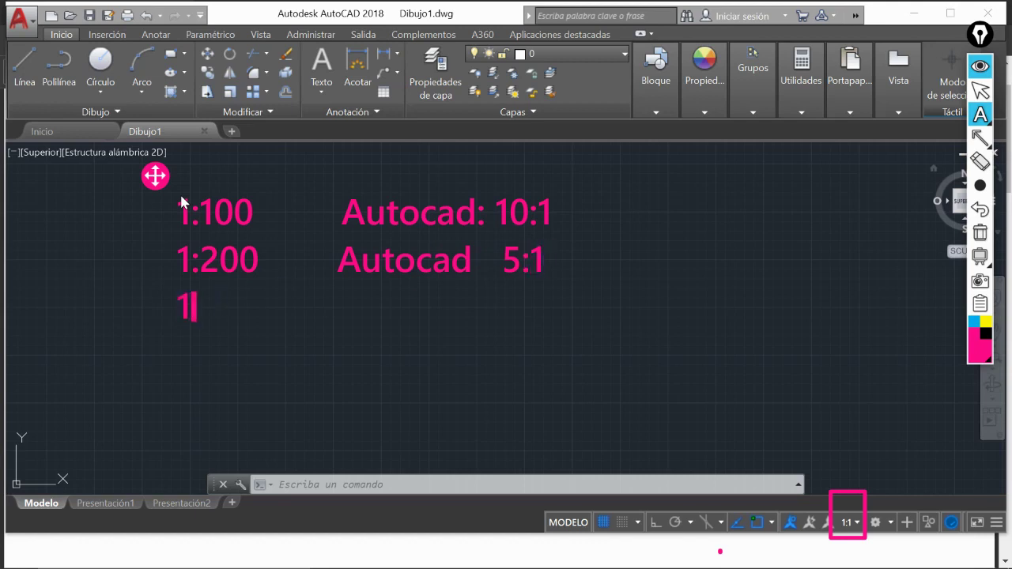
pyautogui.write(':50')
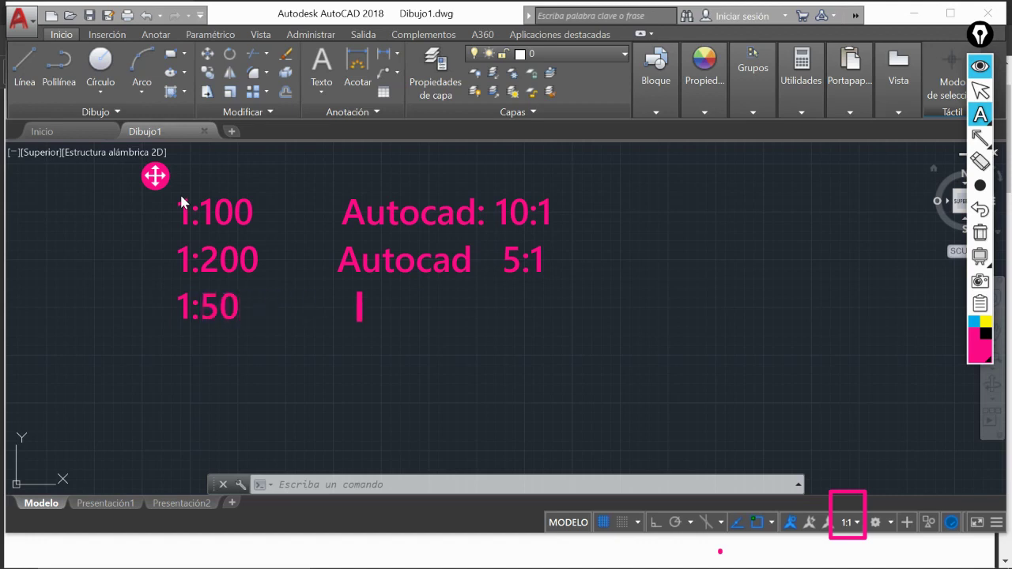
pyautogui.press('BackSpace')
pyautogui.press('BackSpace')
pyautogui.write('Au')
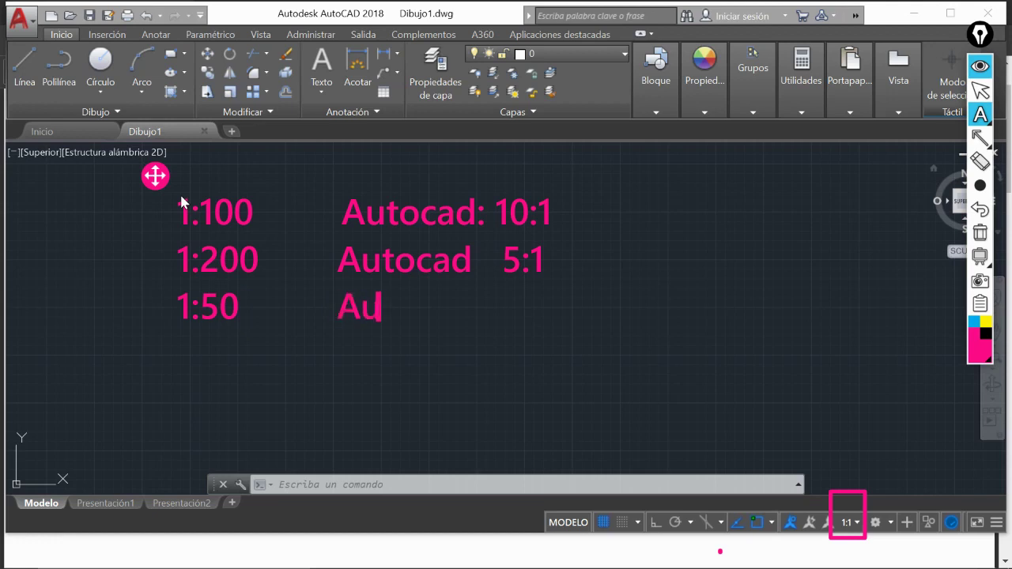
pyautogui.write('tocad ')
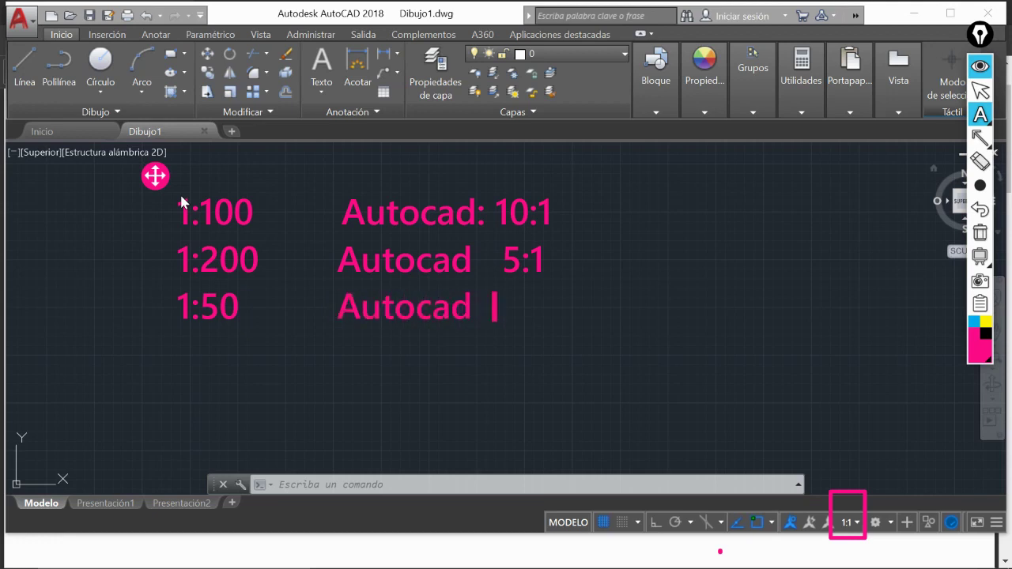
pyautogui.write('  20:')
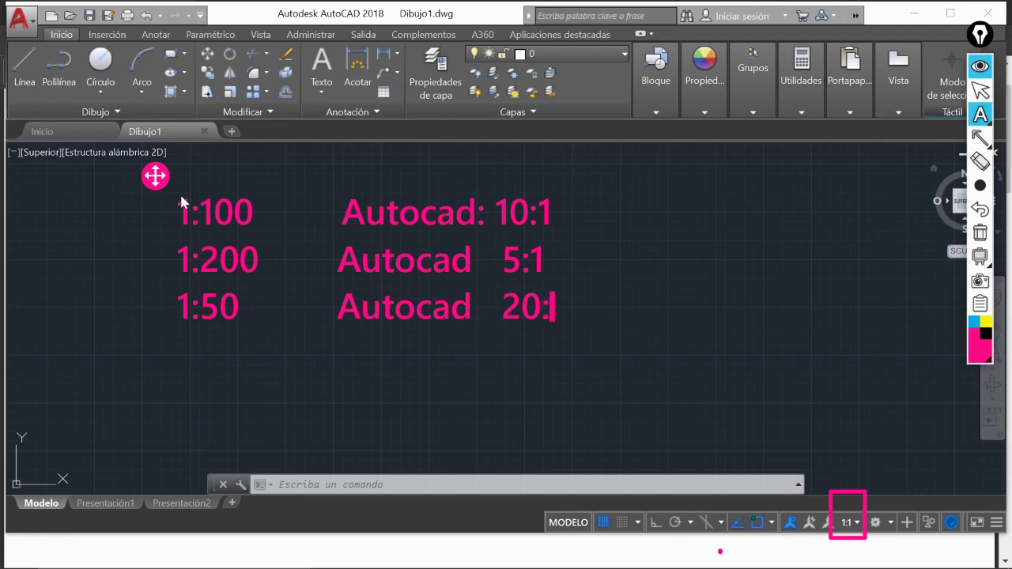
pyautogui.write('1')
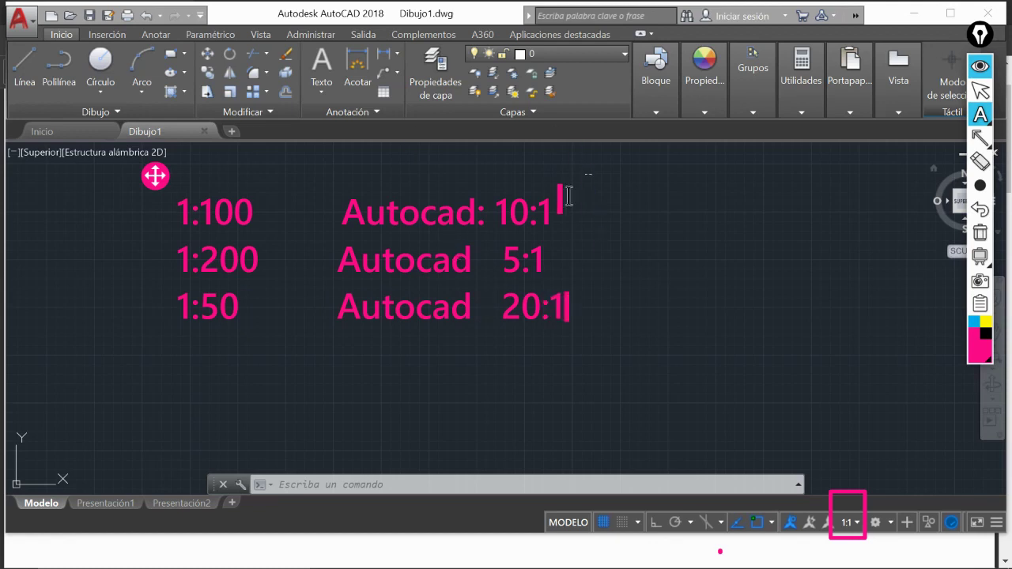
# Return to pointer mode and check the annotation scale list for the noted AutoCAD scales
pyautogui.click(989, 93)
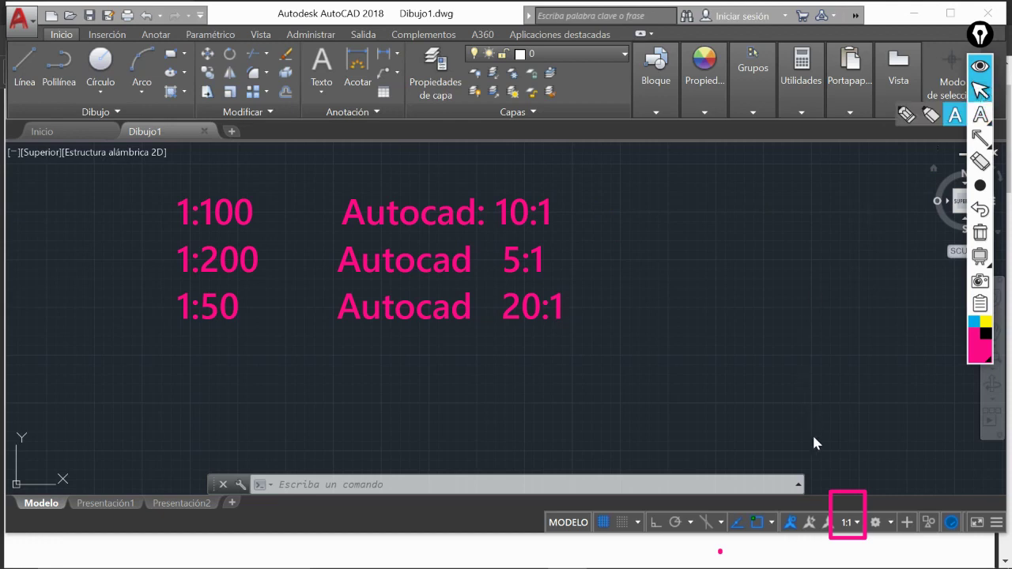
pyautogui.click(858, 524)
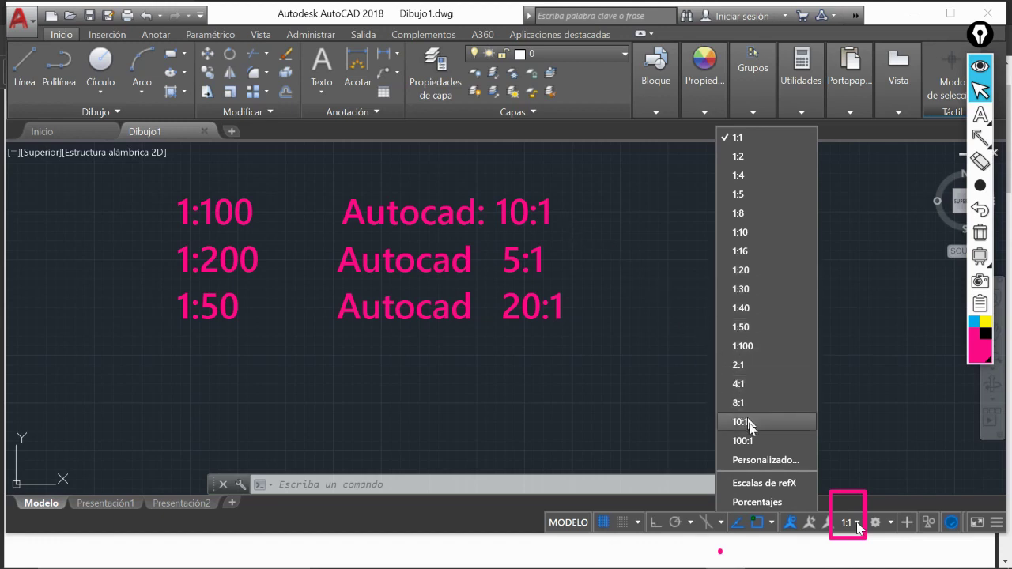
# Draw a short pink line beside the "Autocad: 10:1" annotation
pyautogui.moveTo(980, 138)
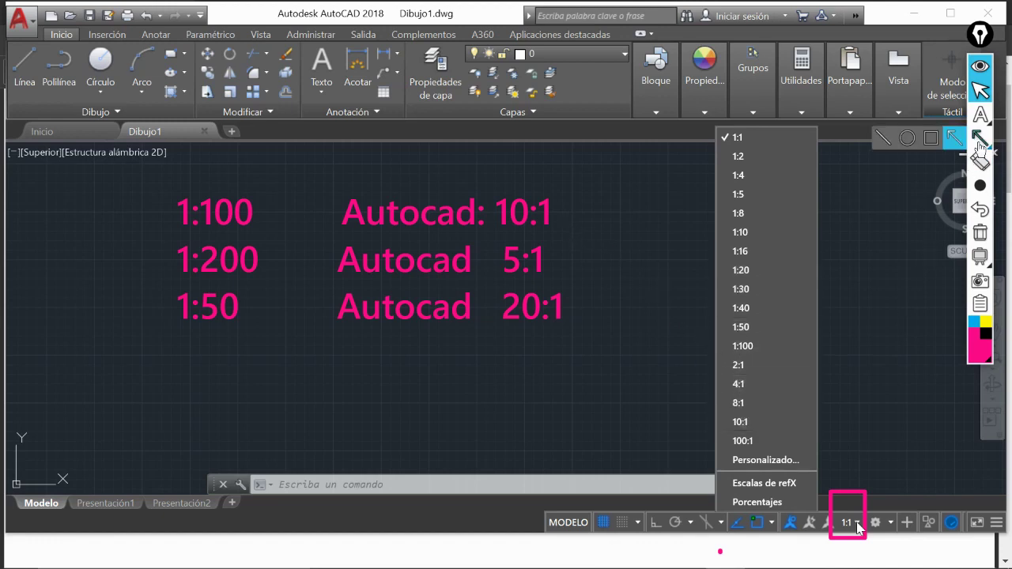
pyautogui.click(883, 140)
pyautogui.moveTo(637, 212)
pyautogui.mouseDown()
pyautogui.moveTo(284, 227)
pyautogui.moveTo(240, 212)
pyautogui.moveTo(622, 213)
pyautogui.mouseUp()
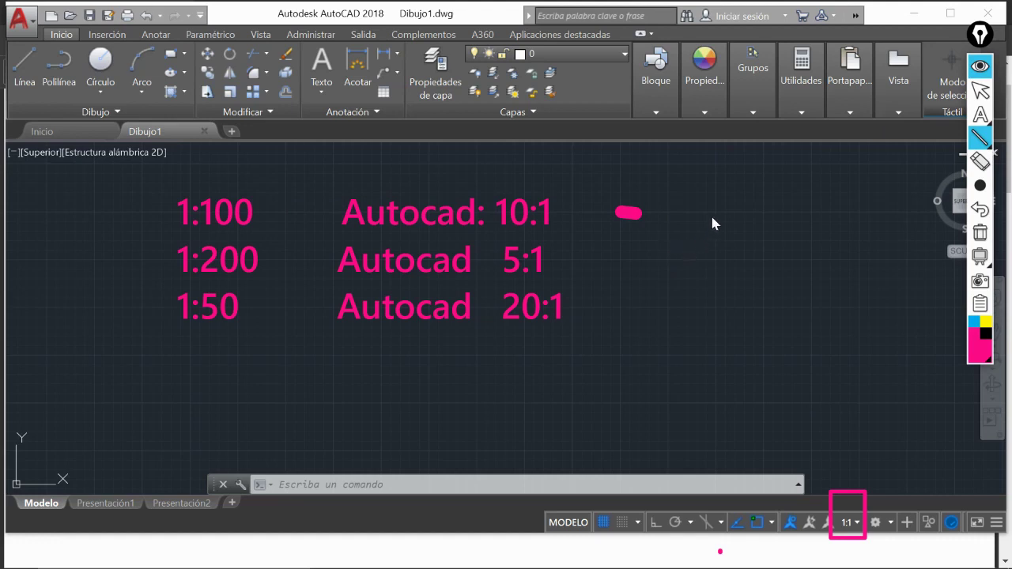
# Undo the pink line and draw a thinner green line rising diagonally from the end of the "Autocad: 10:1" annotation
pyautogui.click(978, 209)
pyautogui.moveTo(972, 141)
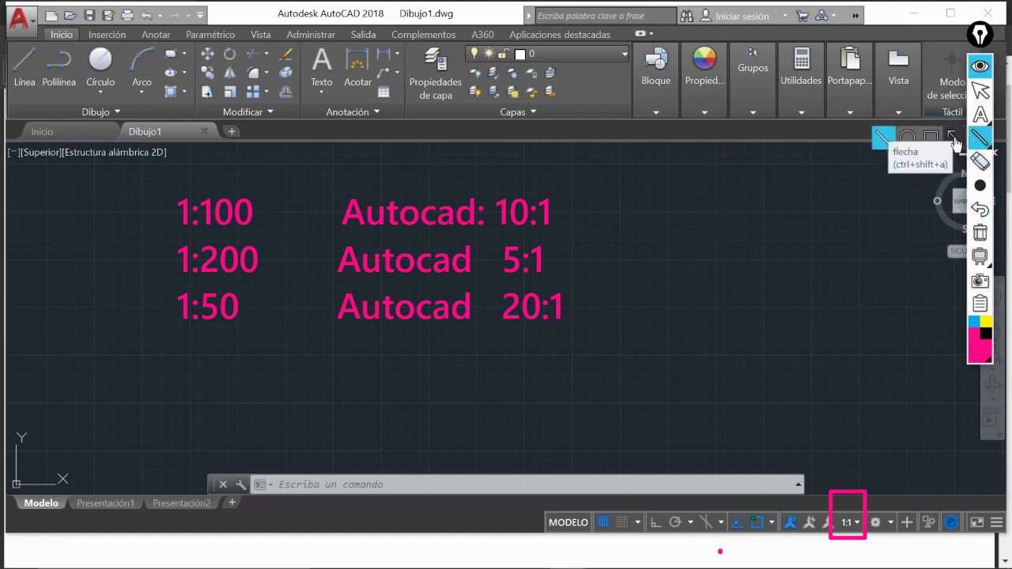
pyautogui.click(978, 352)
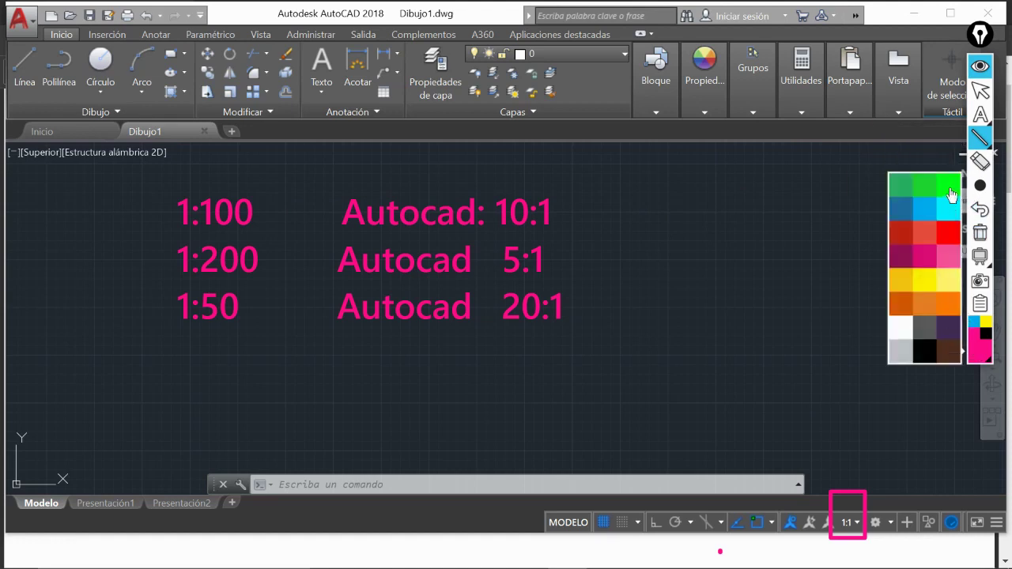
pyautogui.click(934, 290)
pyautogui.click(980, 139)
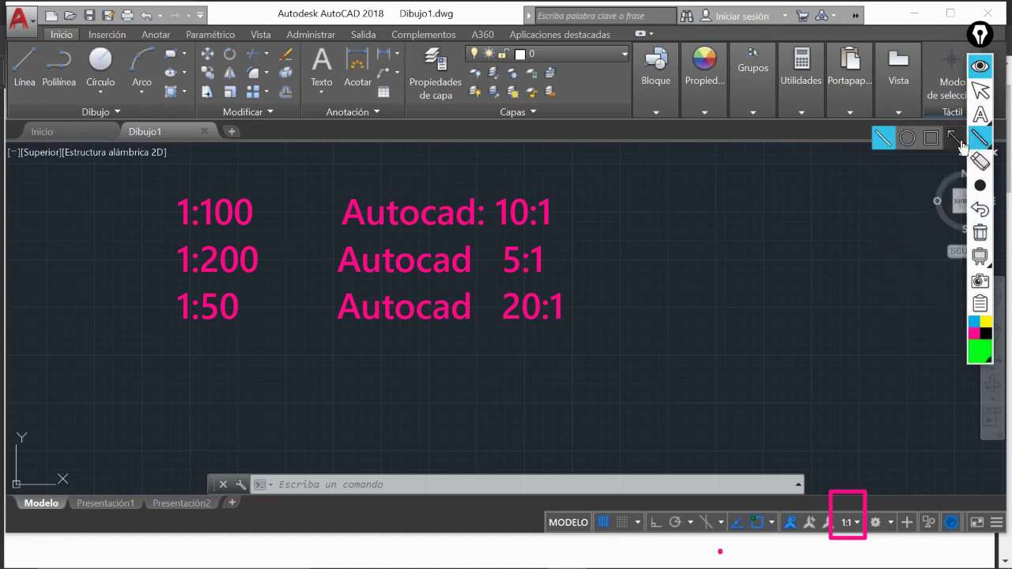
pyautogui.moveTo(978, 195)
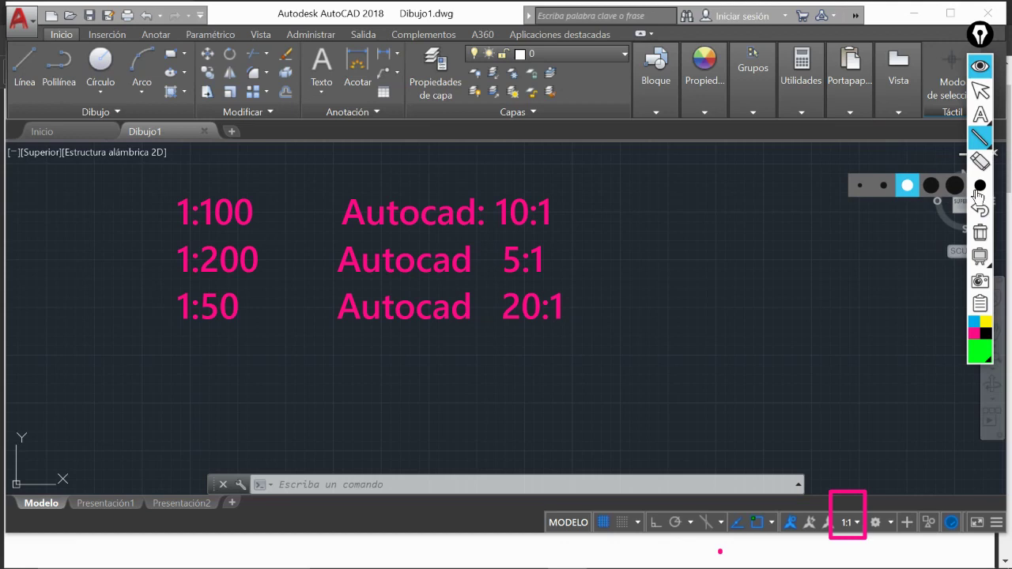
pyautogui.click(883, 186)
pyautogui.moveTo(551, 210)
pyautogui.mouseDown()
pyautogui.moveTo(578, 209)
pyautogui.moveTo(621, 182)
pyautogui.moveTo(618, 171)
pyautogui.mouseUp()
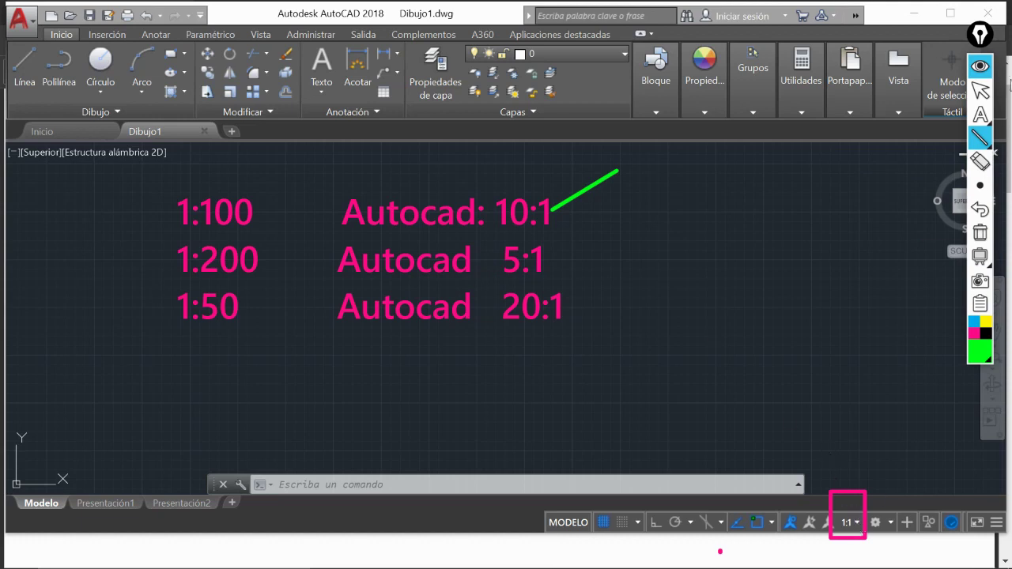
# Return to pointer mode, open the custom drawing scale editor from the annotation scale list, and move its dialog clear of the annotations
pyautogui.click(980, 92)
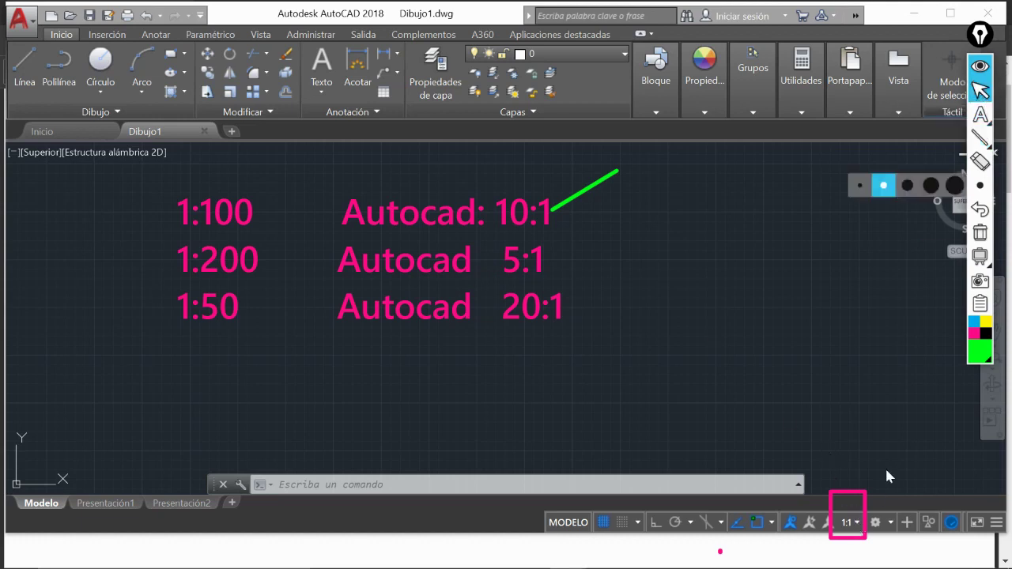
pyautogui.click(857, 523)
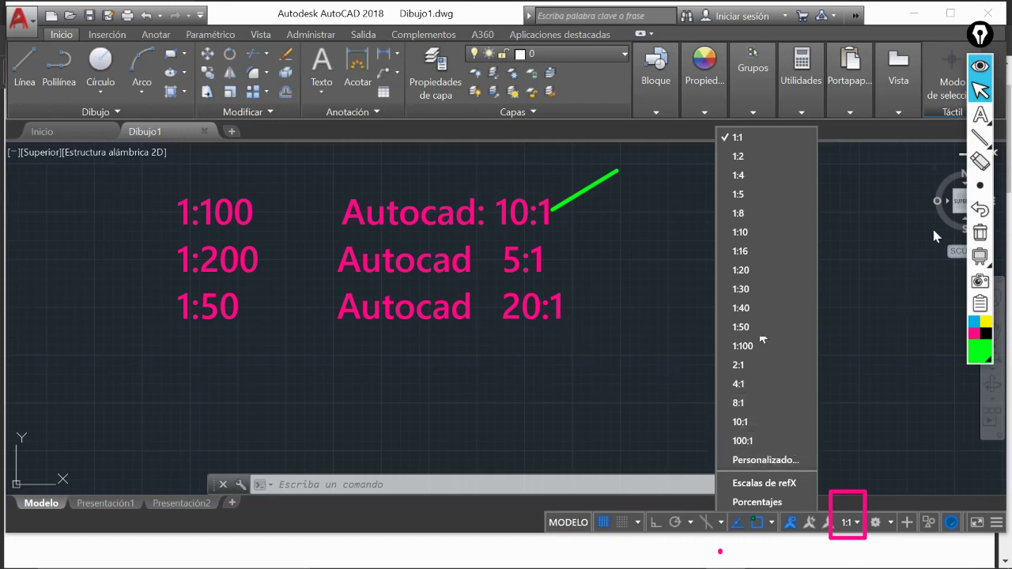
pyautogui.click(980, 137)
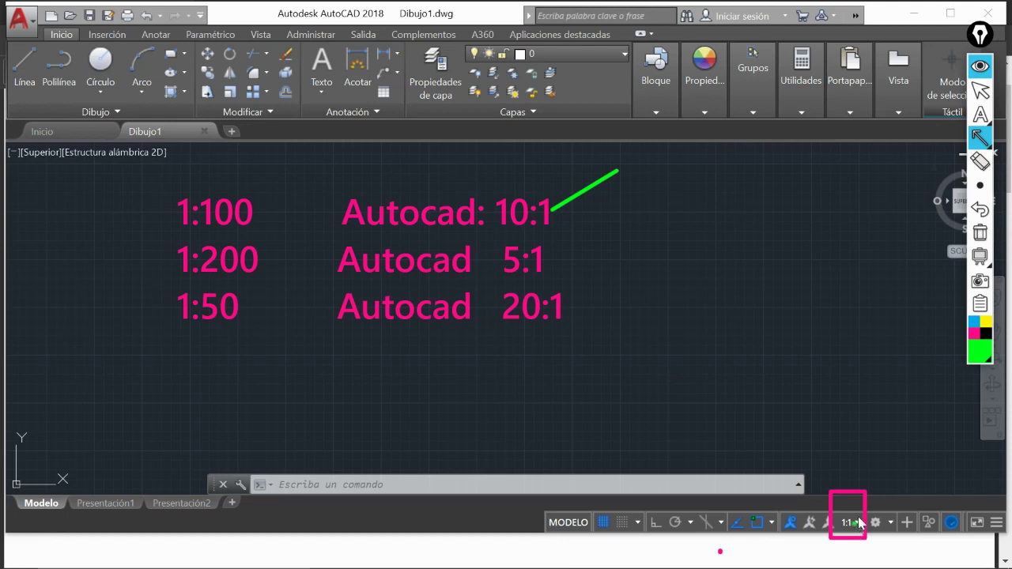
pyautogui.click(988, 90)
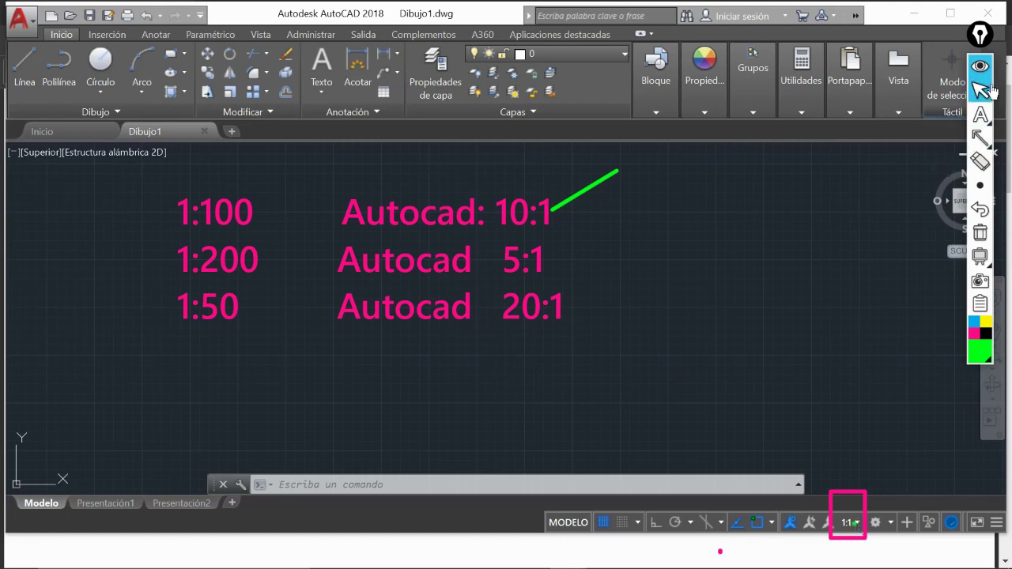
pyautogui.click(858, 526)
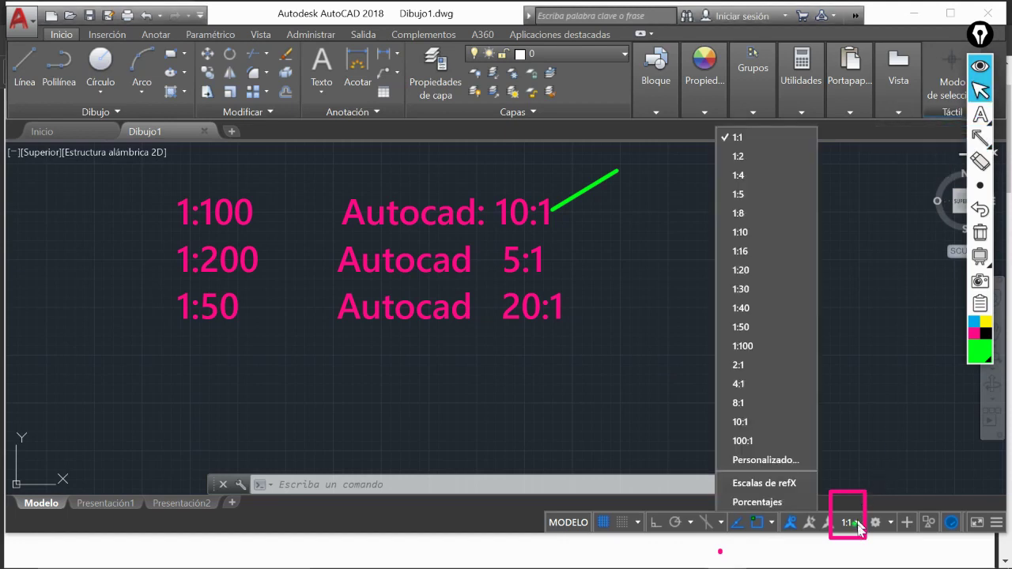
pyautogui.click(800, 460)
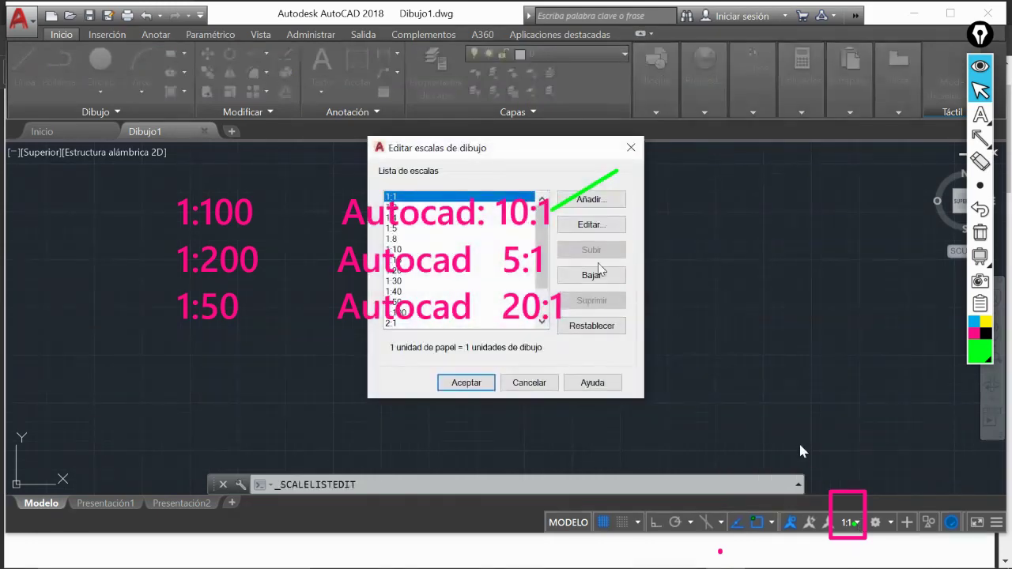
pyautogui.moveTo(534, 154); pyautogui.dragTo(797, 164)
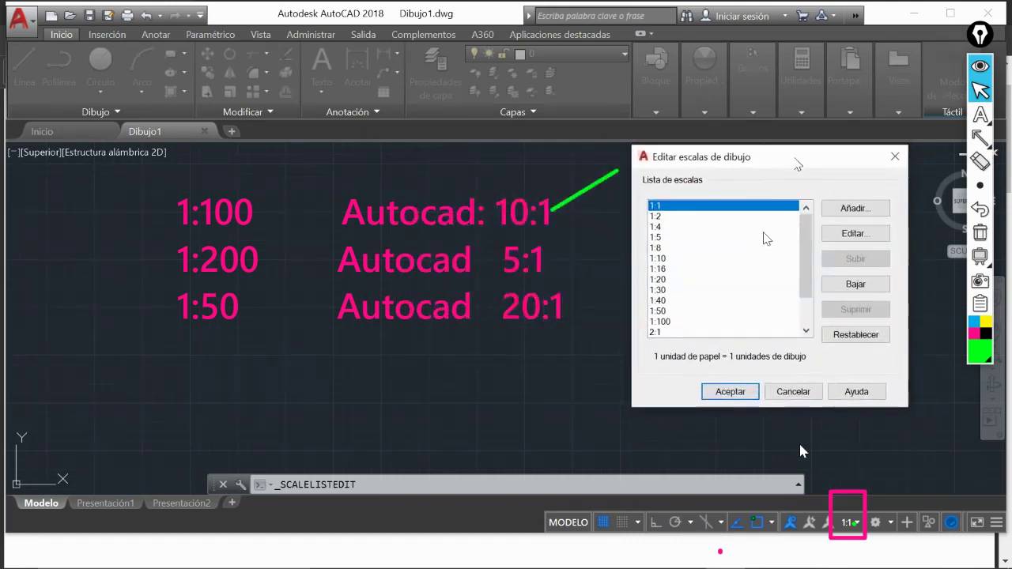
pyautogui.moveTo(809, 229)
pyautogui.mouseDown()
pyautogui.moveTo(806, 249)
pyautogui.moveTo(803, 221)
pyautogui.mouseUp()
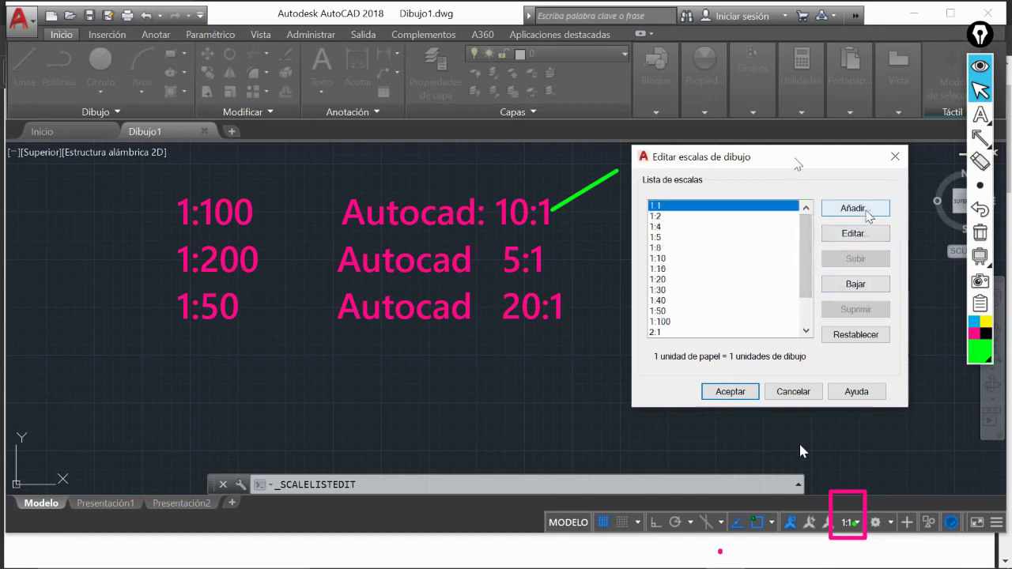
# Draw a green arrow pointing at the option for adding a scale, and return to pointer mode
pyautogui.click(980, 136)
pyautogui.moveTo(808, 131); pyautogui.dragTo(848, 194)
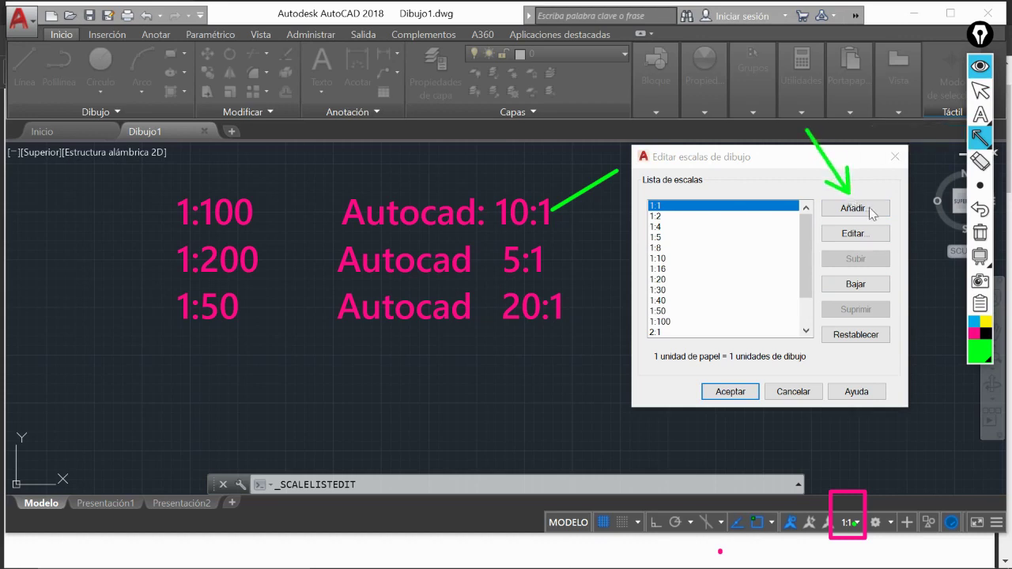
pyautogui.click(980, 90)
# Add a custom scale named 5:1 with 5 paper units equal to 1 drawing unit
pyautogui.click(864, 216)
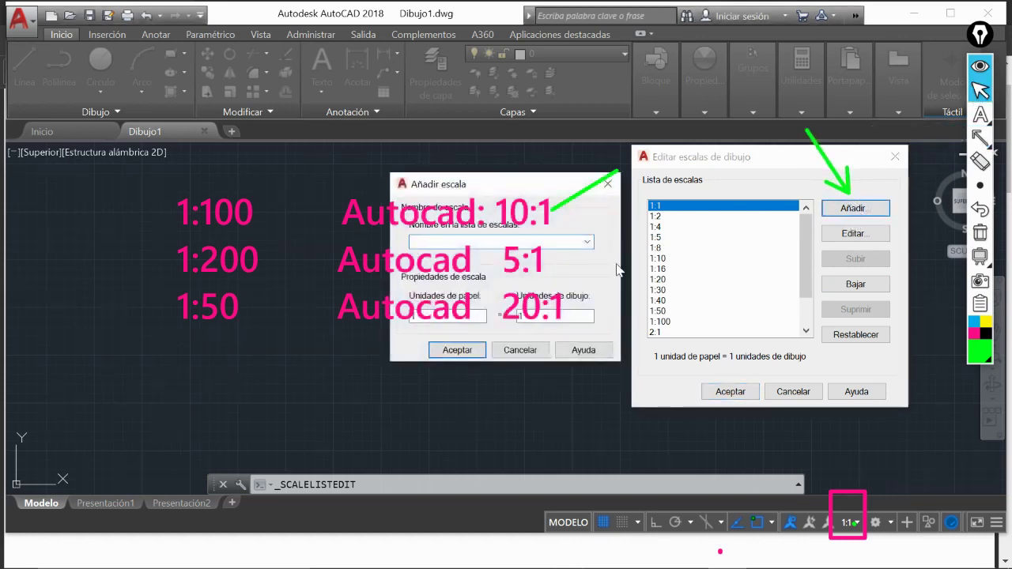
pyautogui.moveTo(544, 189); pyautogui.dragTo(730, 269)
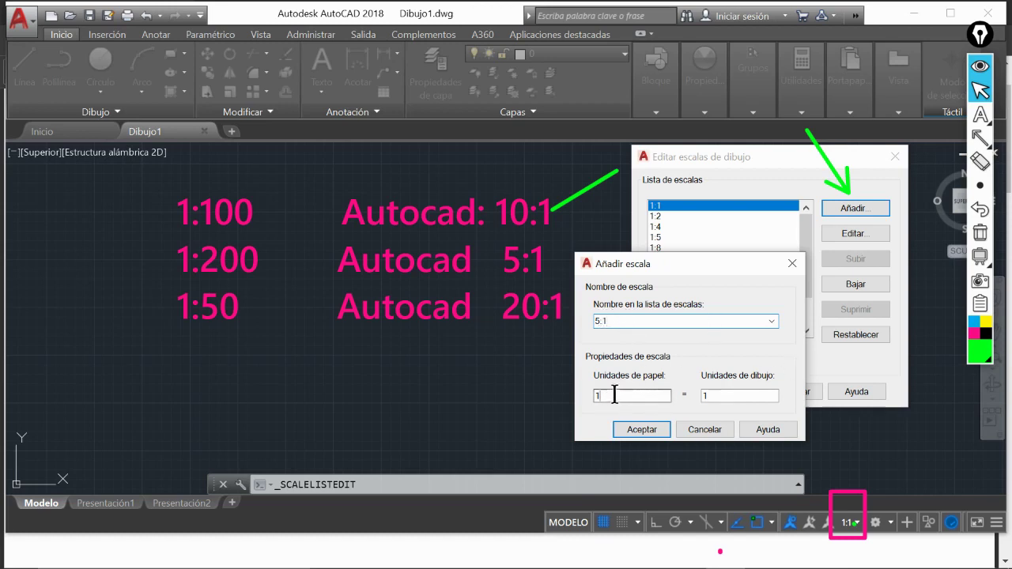
pyautogui.press('Tab')
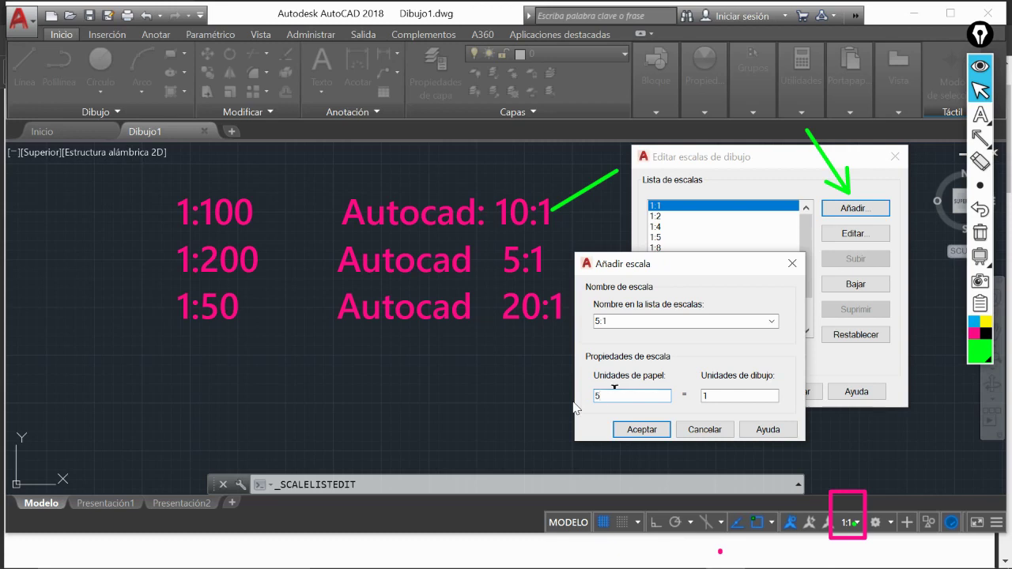
pyautogui.doubleClick(705, 396)
pyautogui.write('1')
pyautogui.click(640, 431)
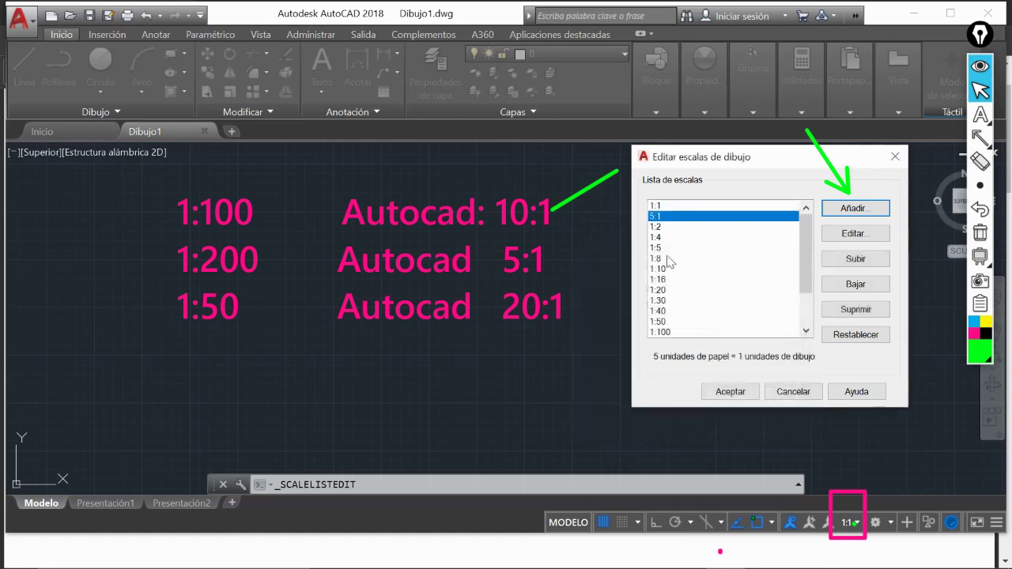
# Draw a green arrow pointing at the 5:1 entry in the scale list, and accept the scale list changes
pyautogui.click(981, 137)
pyautogui.moveTo(757, 278)
pyautogui.mouseDown()
pyautogui.moveTo(720, 270)
pyautogui.moveTo(664, 220)
pyautogui.mouseUp()
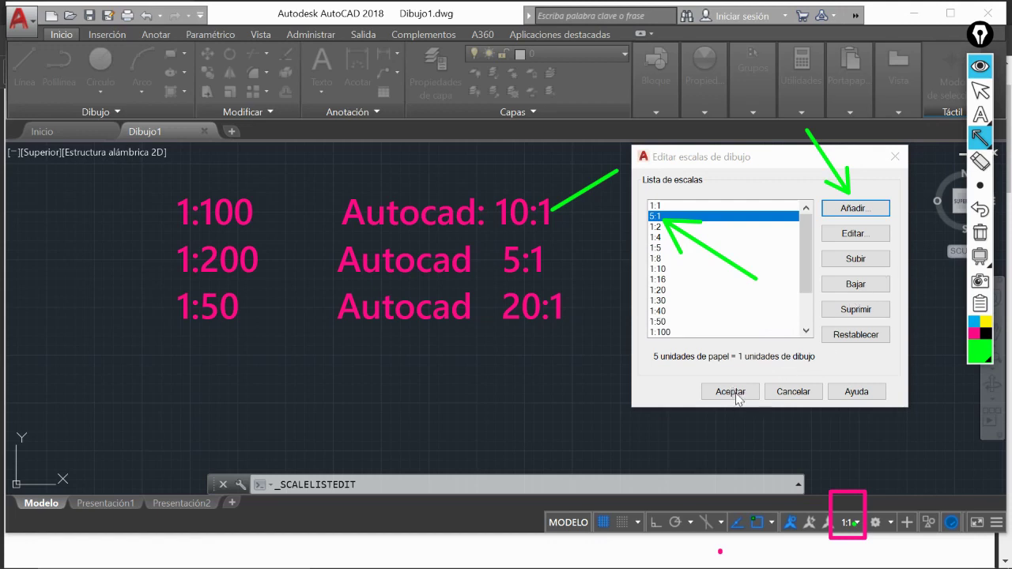
pyautogui.click(980, 91)
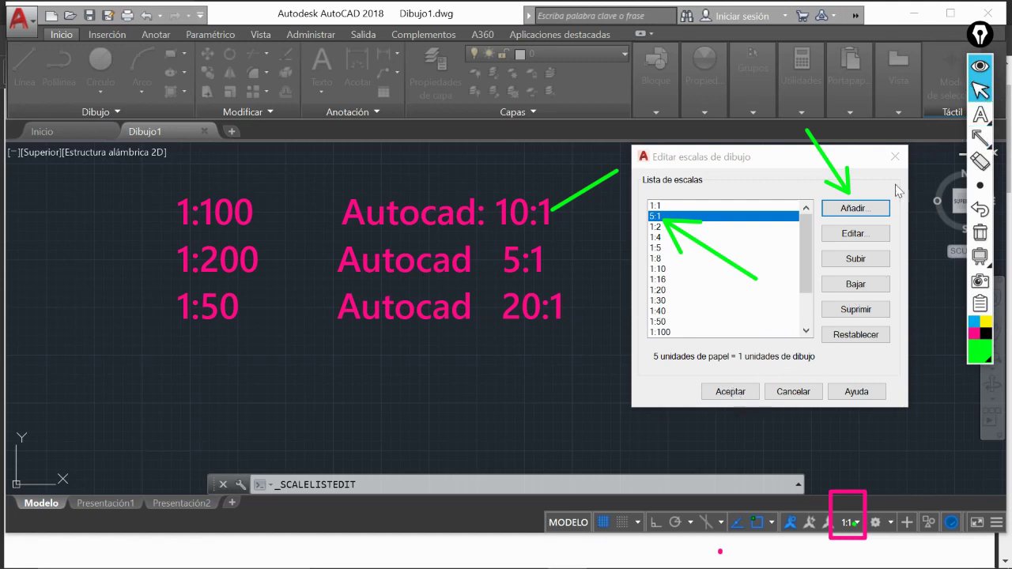
pyautogui.click(728, 393)
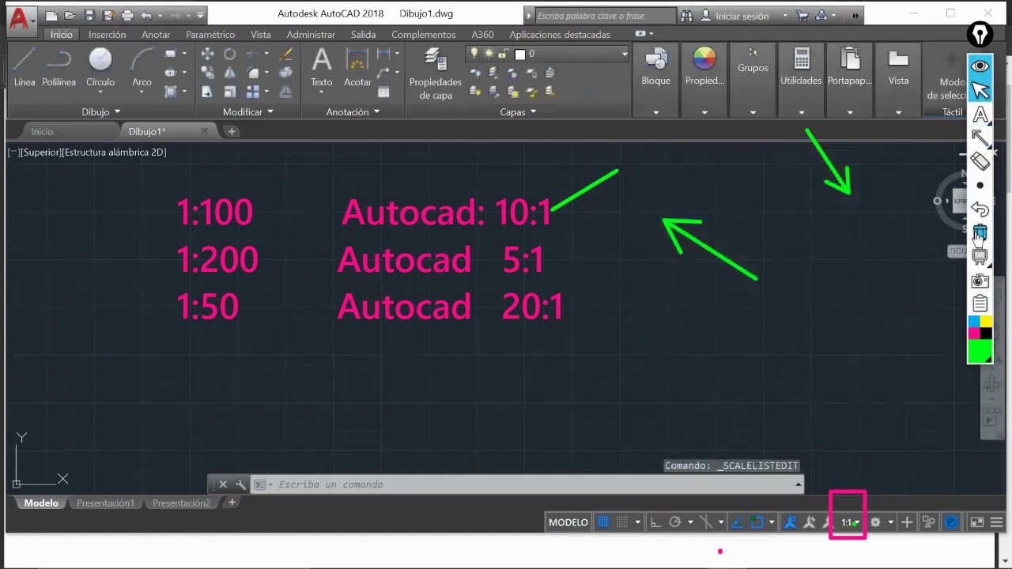
# Clear all on-screen annotations and set the drawing's annotation scale to 5:1
pyautogui.click(979, 233)
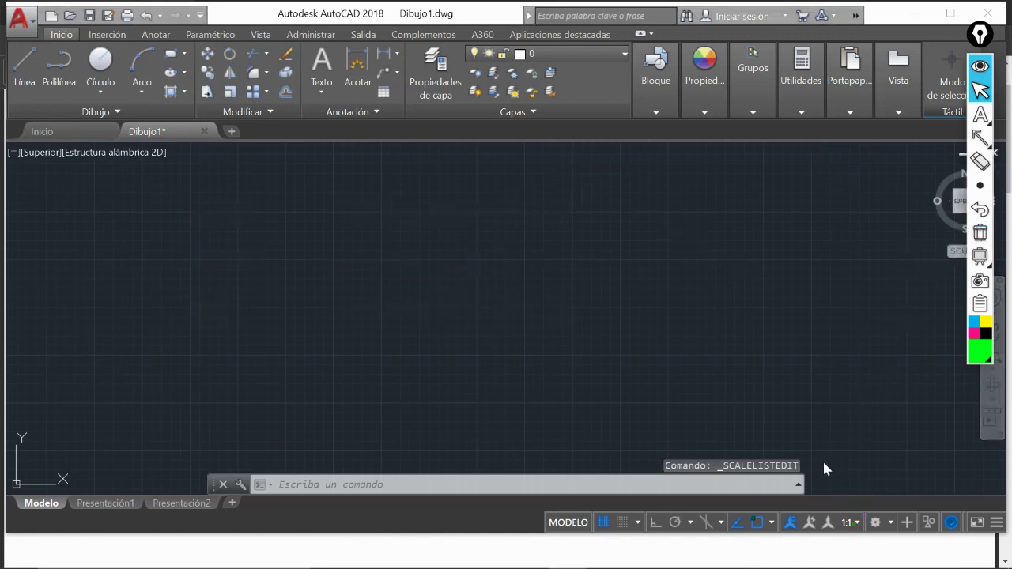
pyautogui.click(858, 523)
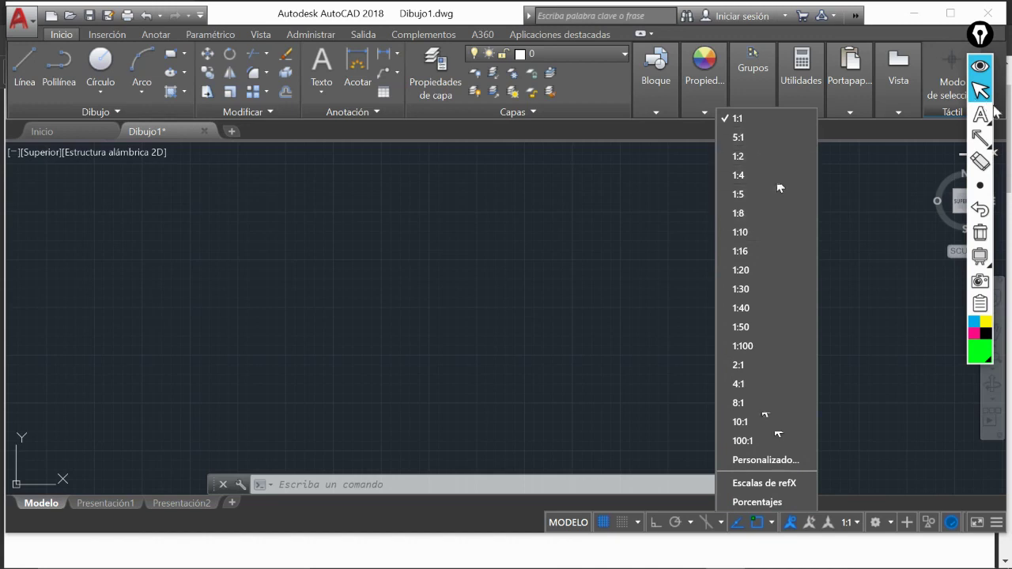
pyautogui.click(980, 139)
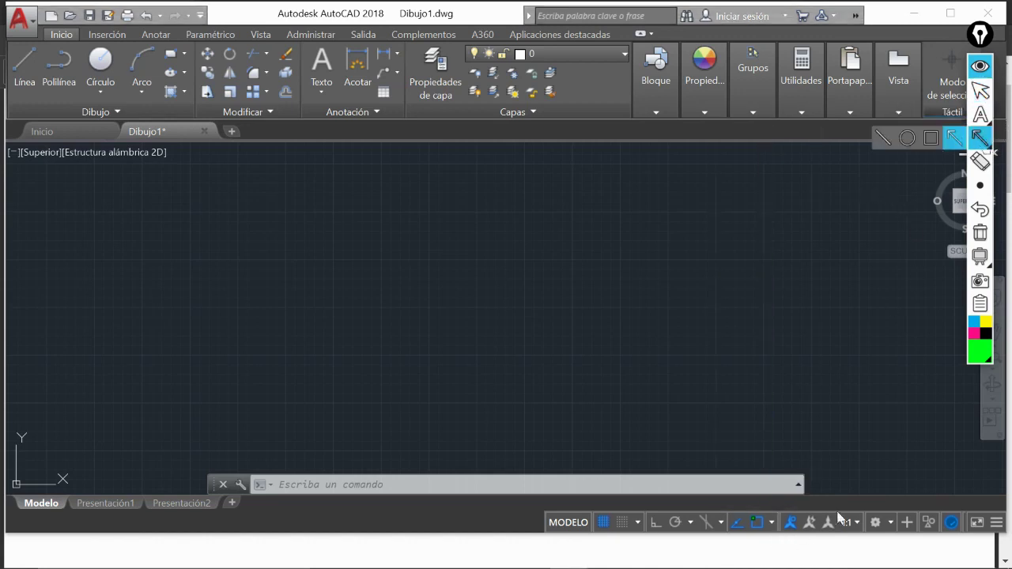
pyautogui.click(981, 91)
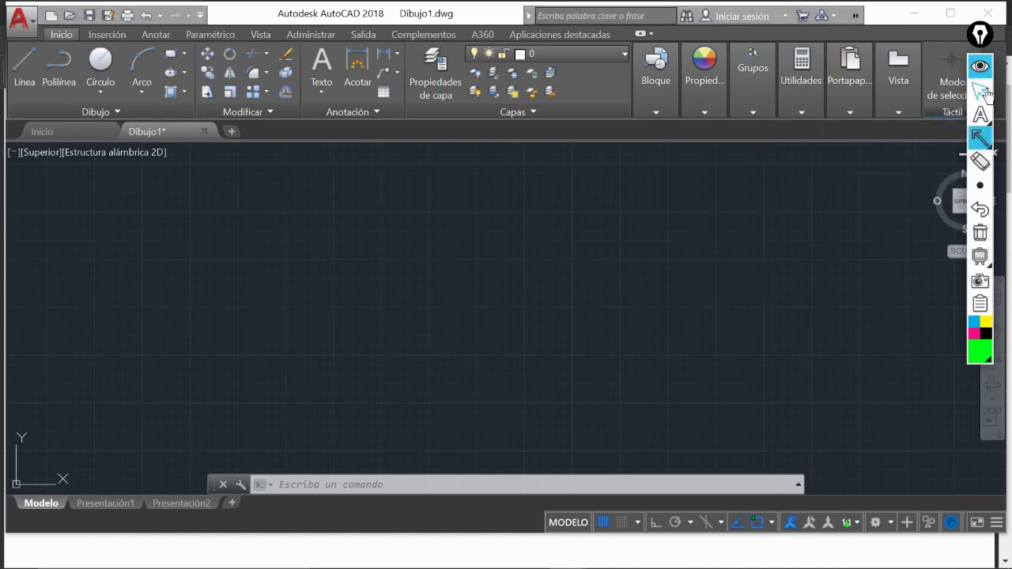
pyautogui.click(852, 523)
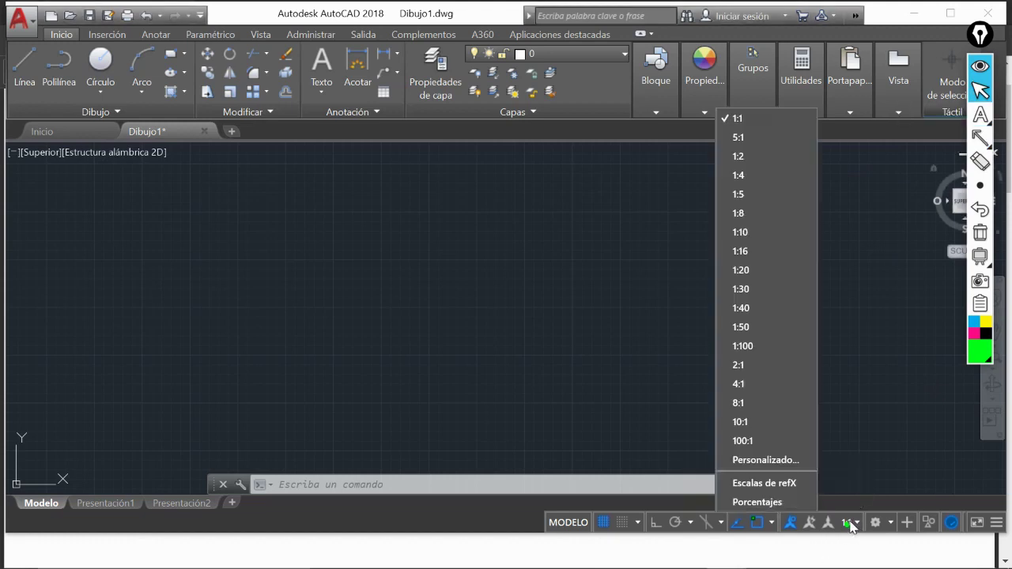
pyautogui.click(750, 137)
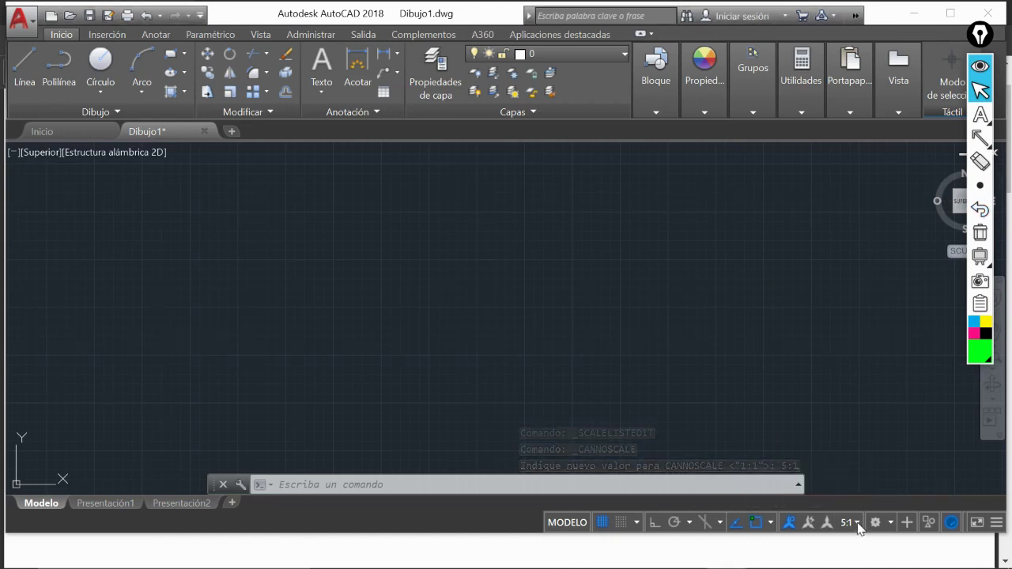
# Add a custom scale named 20:1 with 20 paper units equal to 1 drawing unit, and check it in the annotation scale list
pyautogui.click(845, 522)
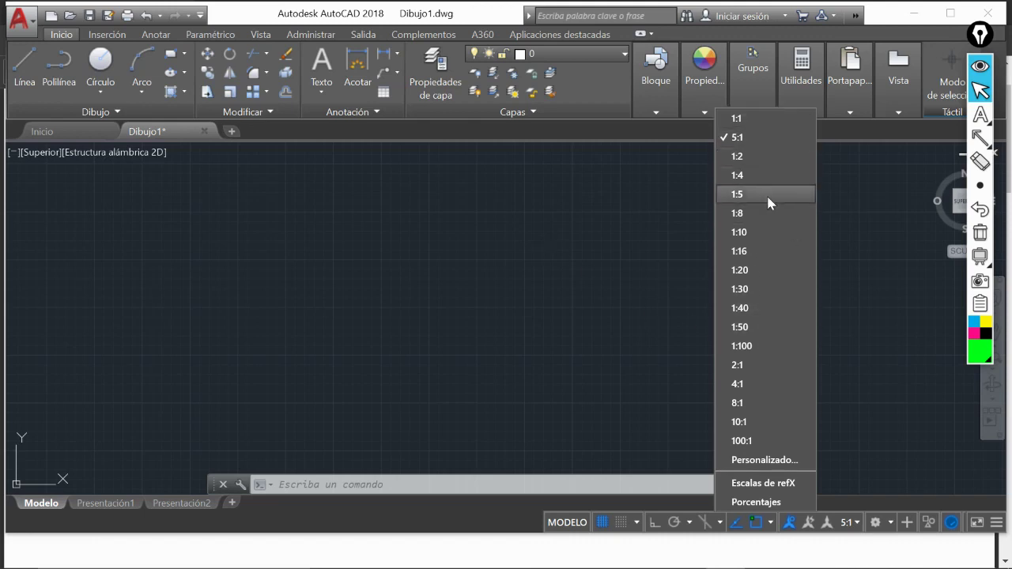
pyautogui.click(728, 462)
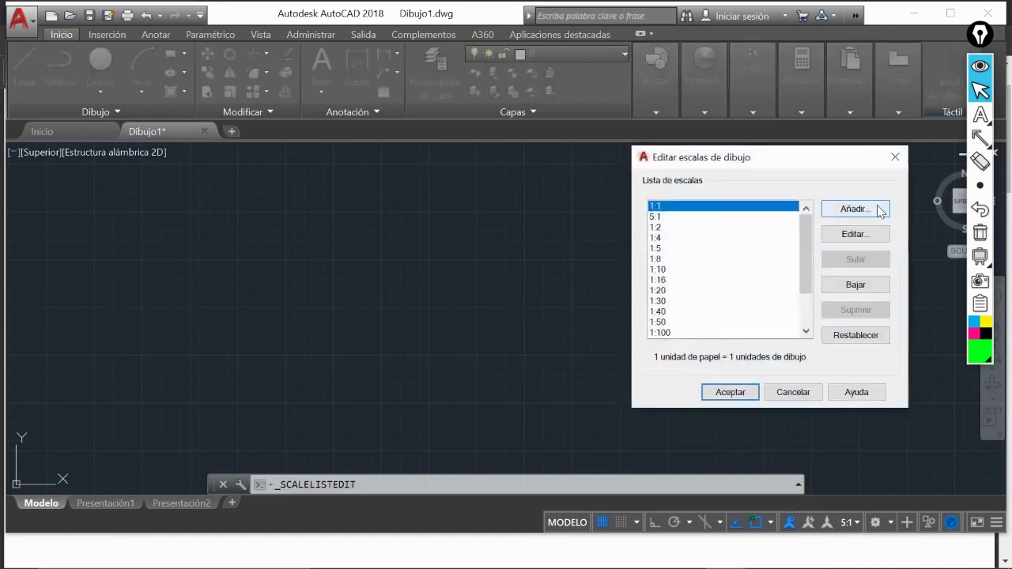
pyautogui.click(877, 211)
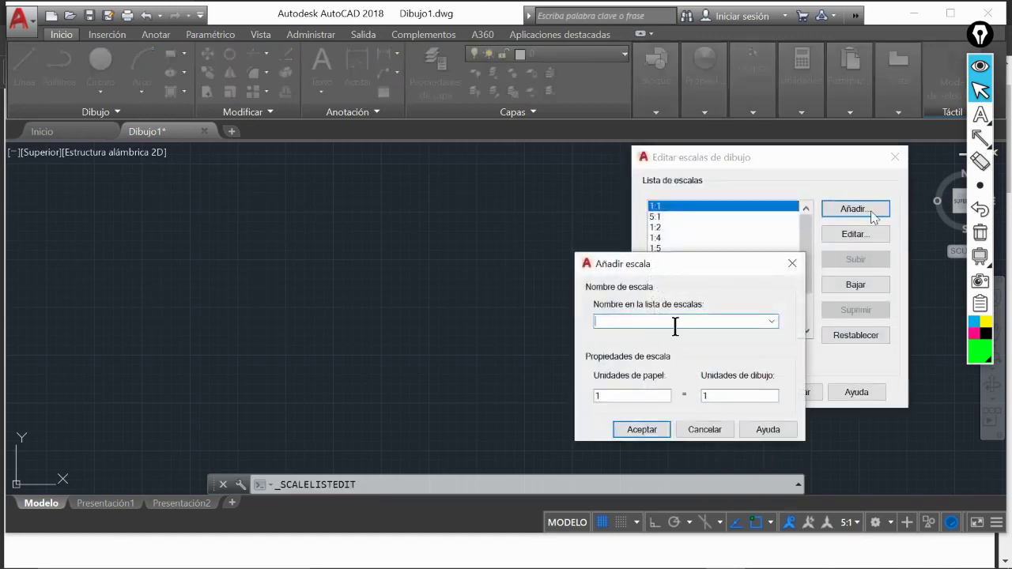
pyautogui.write('20:1')
pyautogui.moveTo(613, 396); pyautogui.dragTo(578, 402)
pyautogui.write('20')
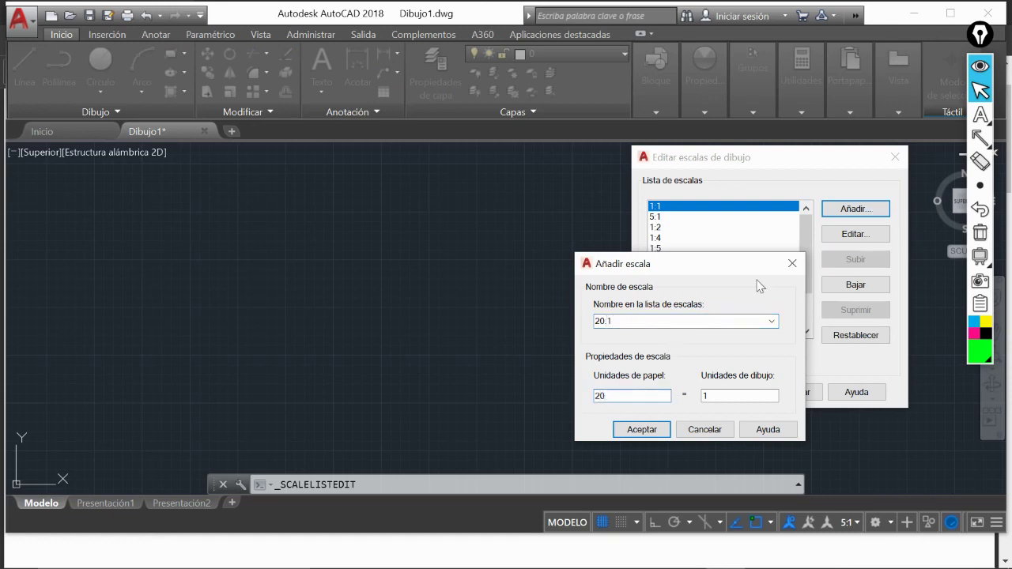
pyautogui.click(656, 428)
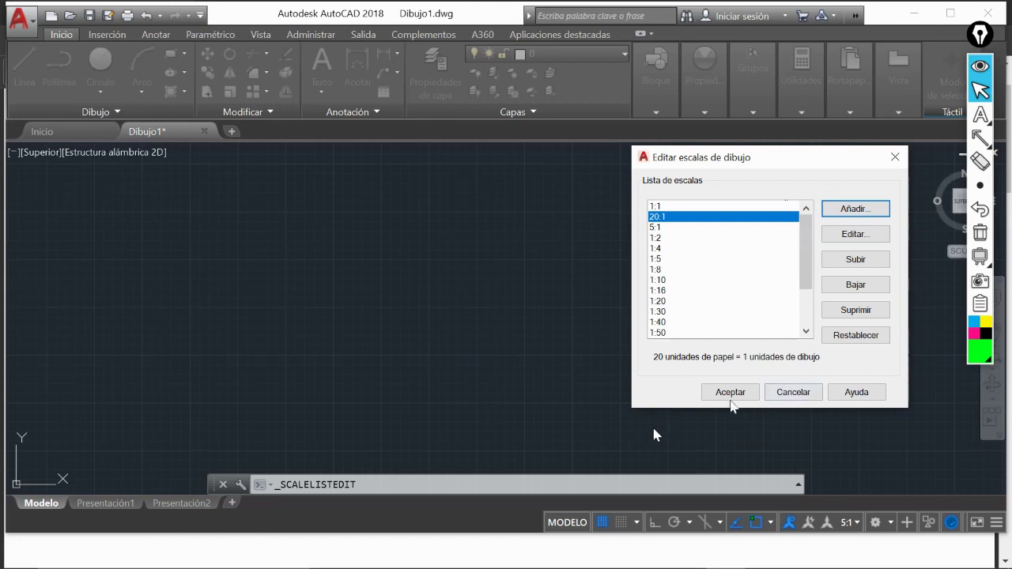
pyautogui.click(730, 393)
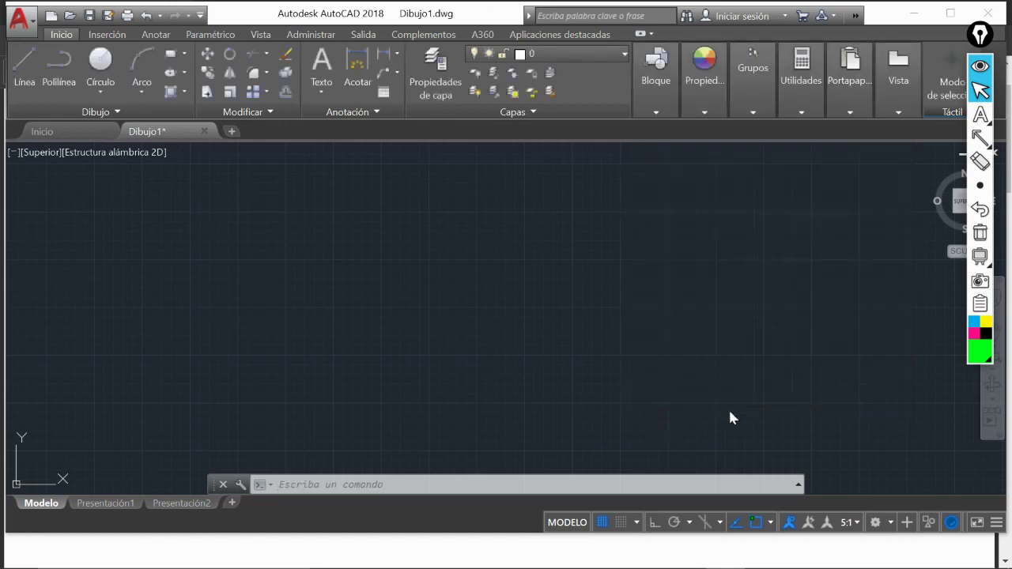
pyautogui.click(848, 521)
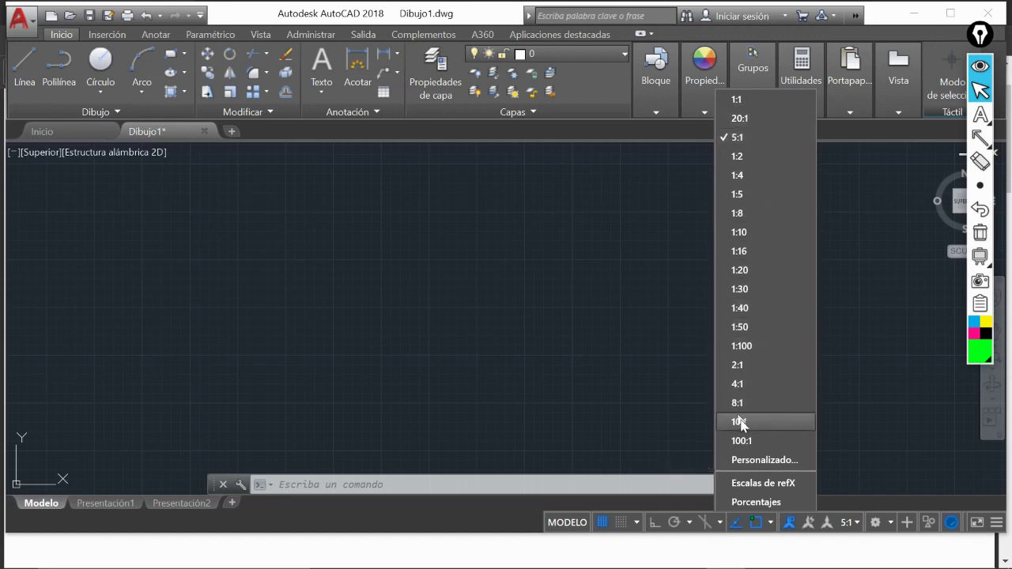
pyautogui.click(562, 337)
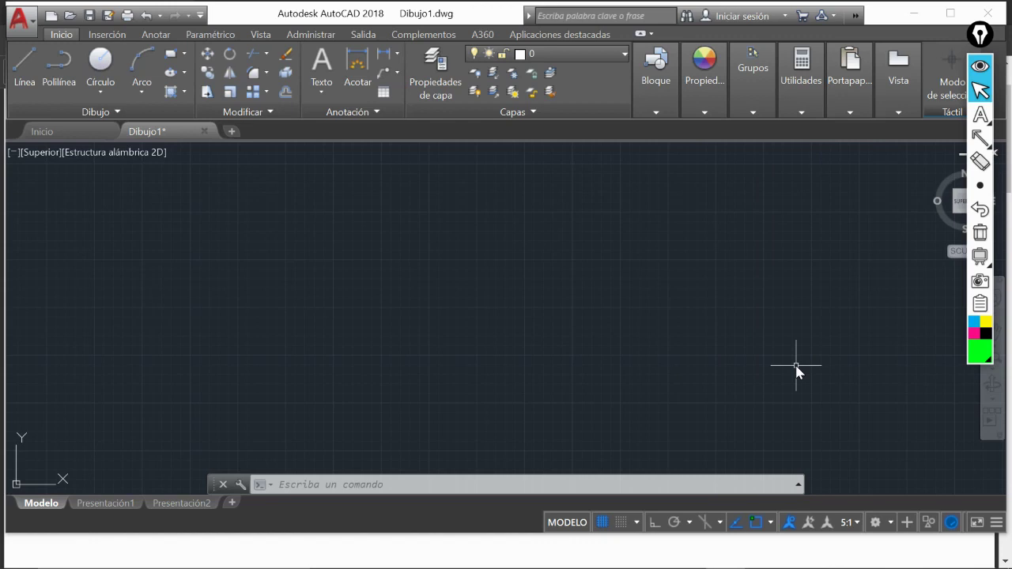
# Switch to the Discord class channel in Chrome, stop sharing the screen, and view the list of voice participants
pyautogui.moveTo(804, 553)
pyautogui.moveTo(621, 563)
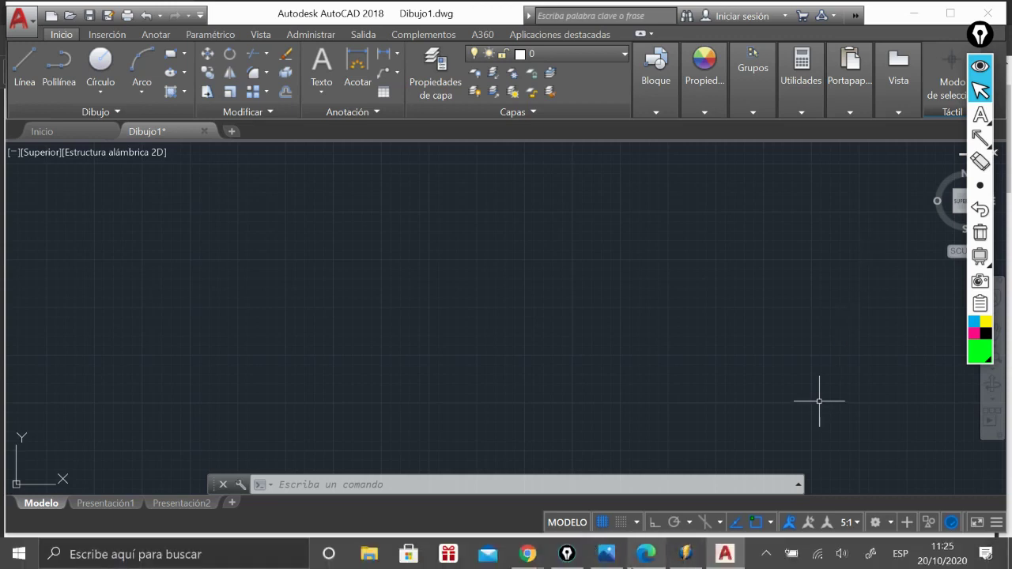
pyautogui.moveTo(531, 556)
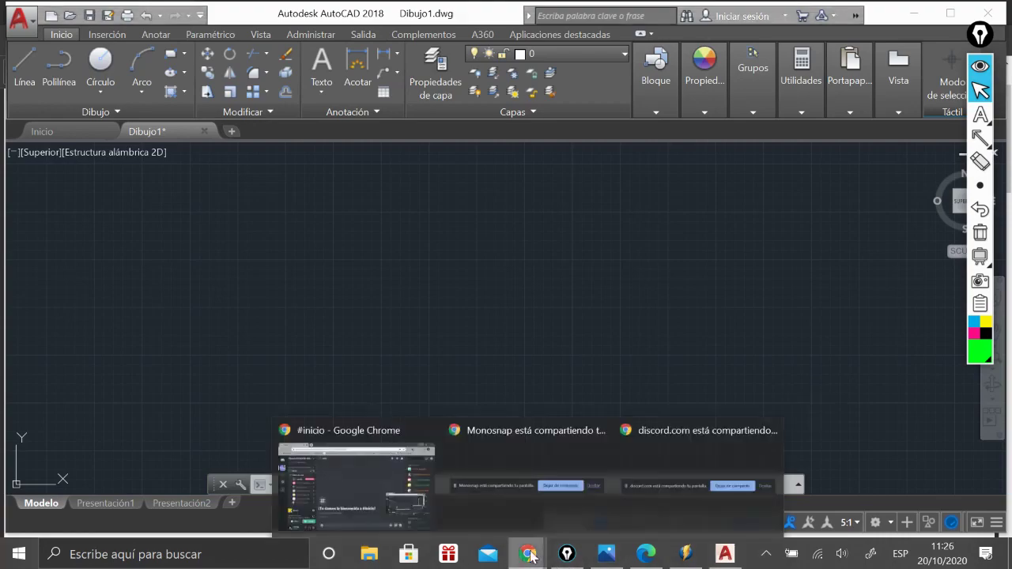
pyautogui.click(350, 433)
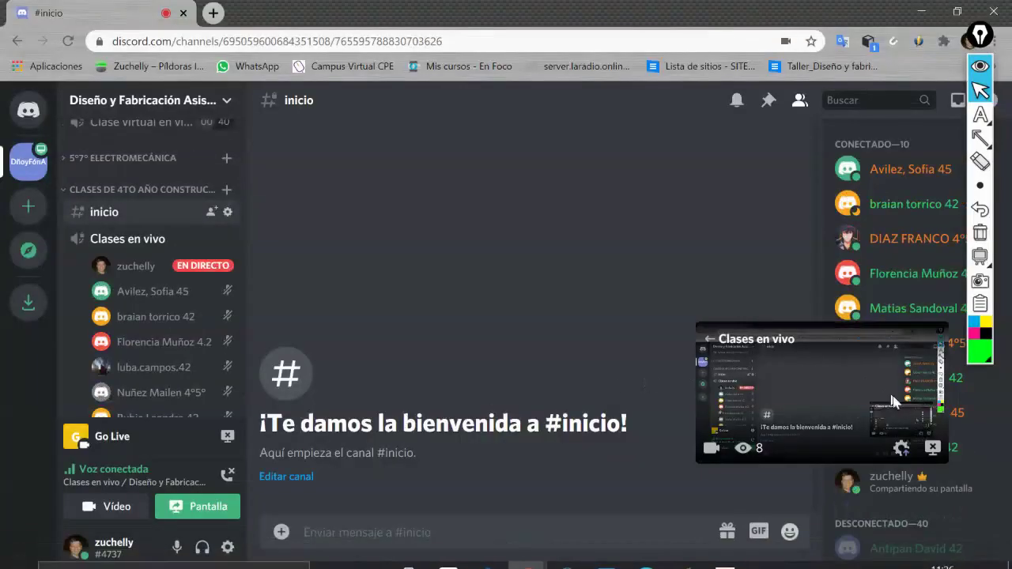
pyautogui.click(932, 447)
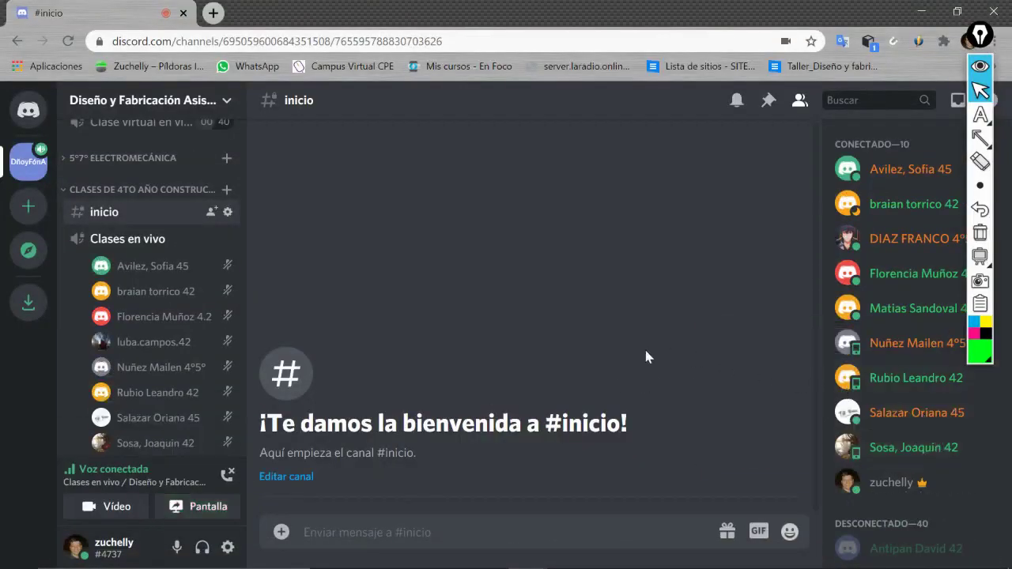
pyautogui.scroll(-1, 189, 391)
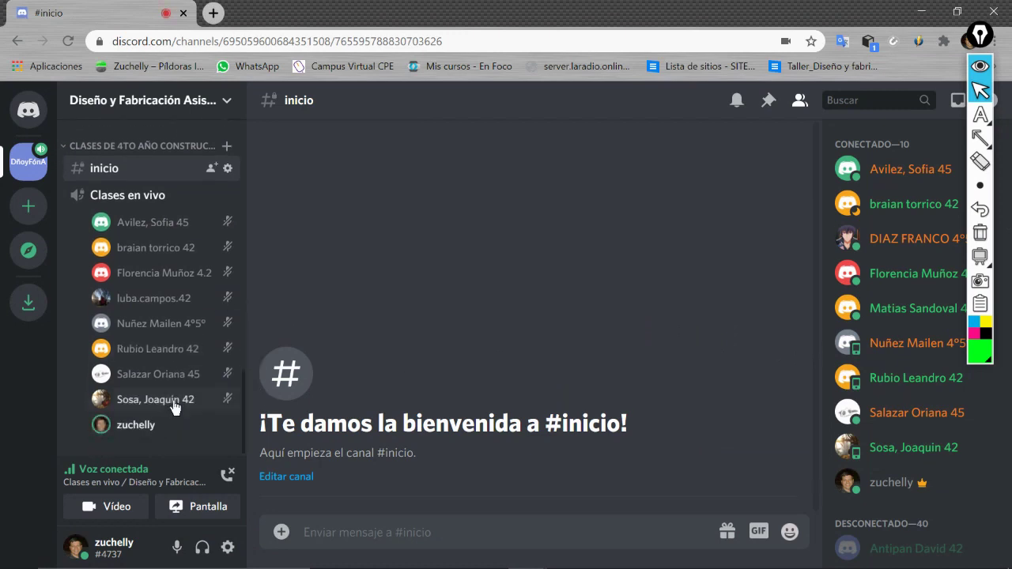